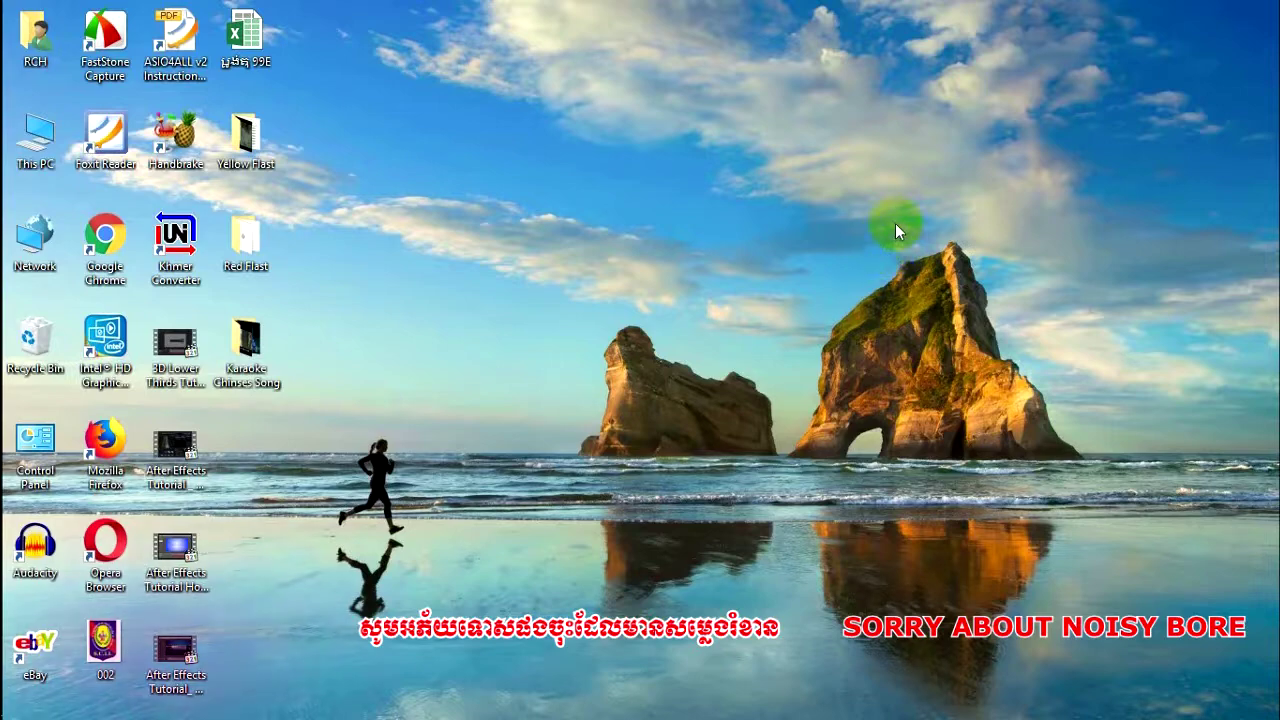
right_click(814, 170)
click(838, 232)
right_click(830, 232)
click(851, 285)
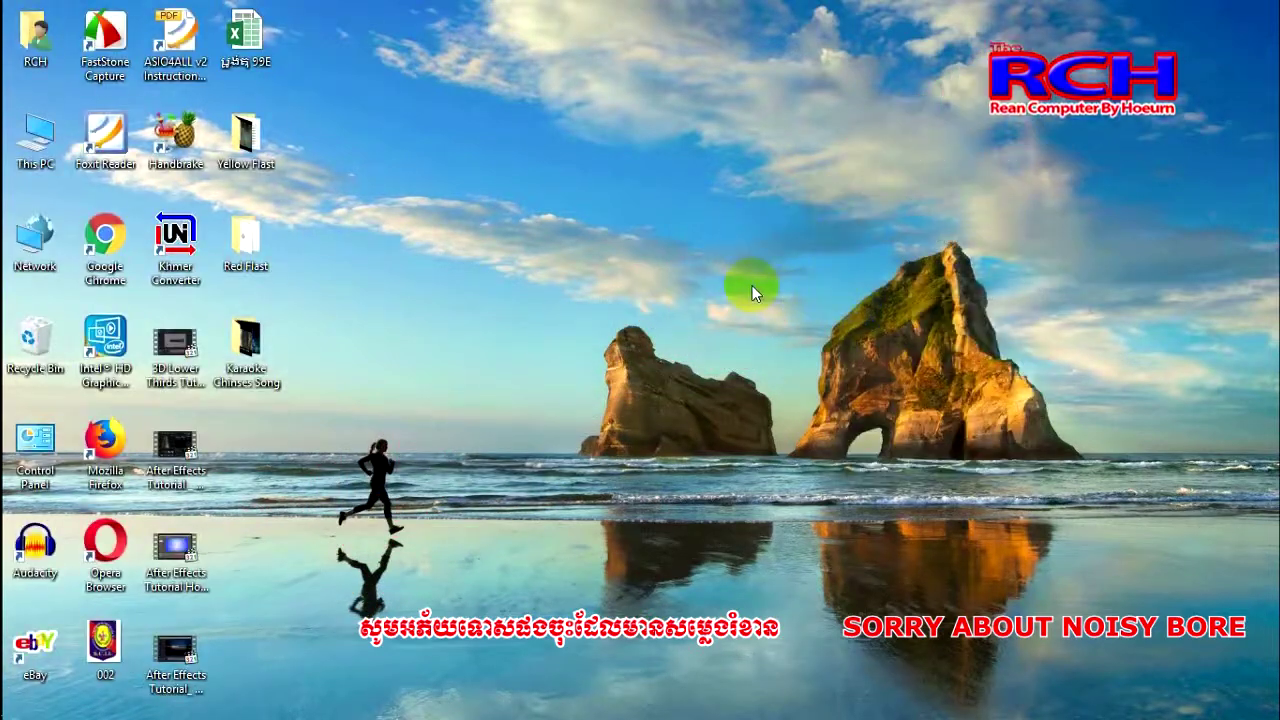
- Browse from This PC to Local Disk (G:), 01 DATA, SOFTWARE FOR PC and open the Adobes folder
double_click(35, 163)
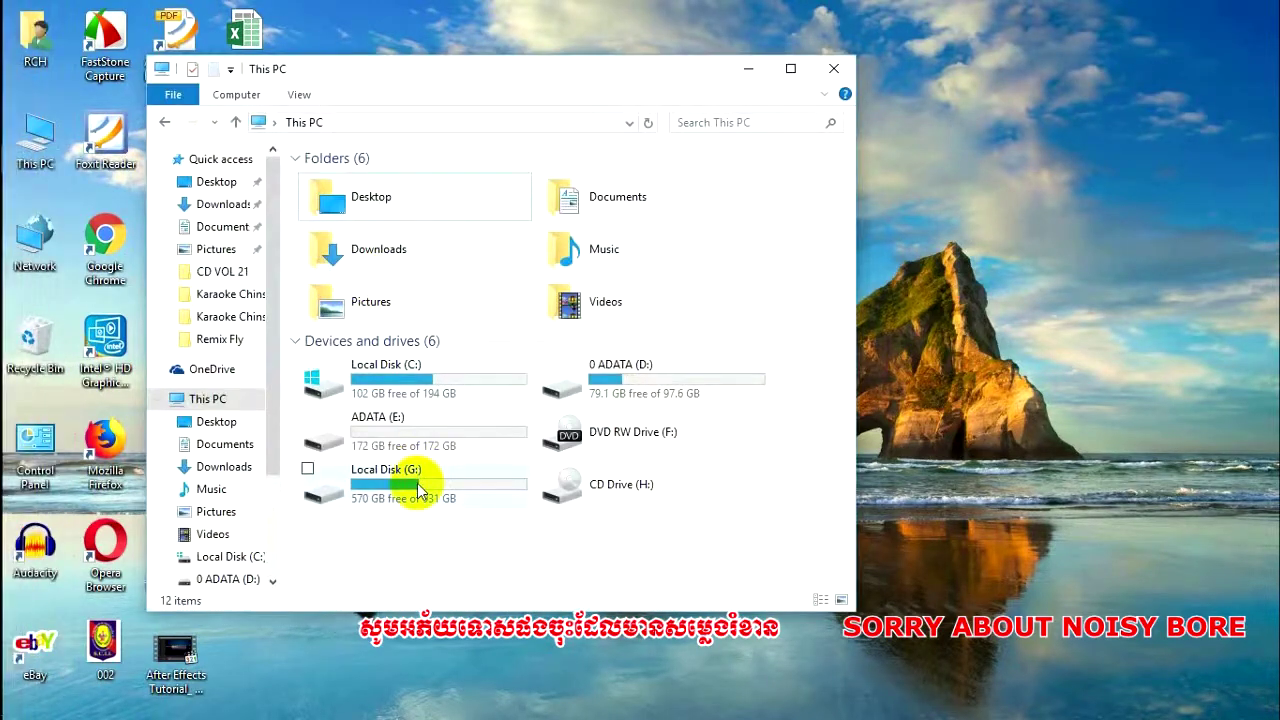
double_click(399, 500)
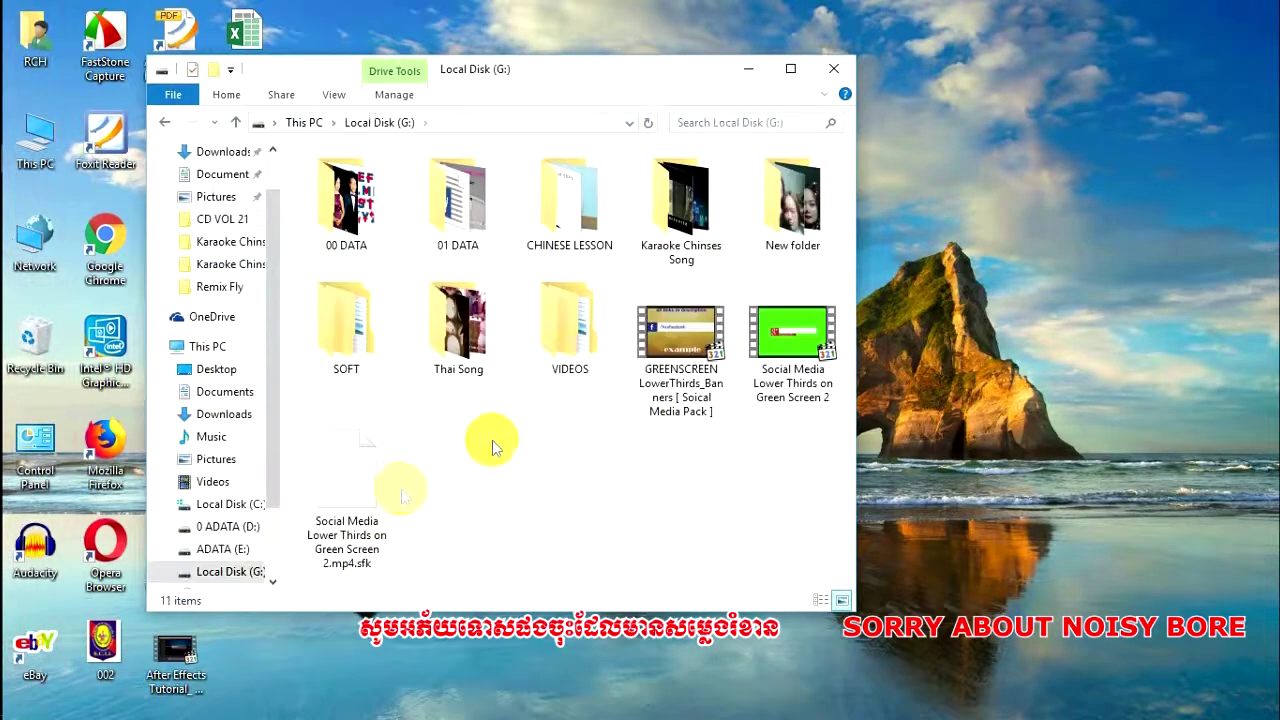
click(461, 229)
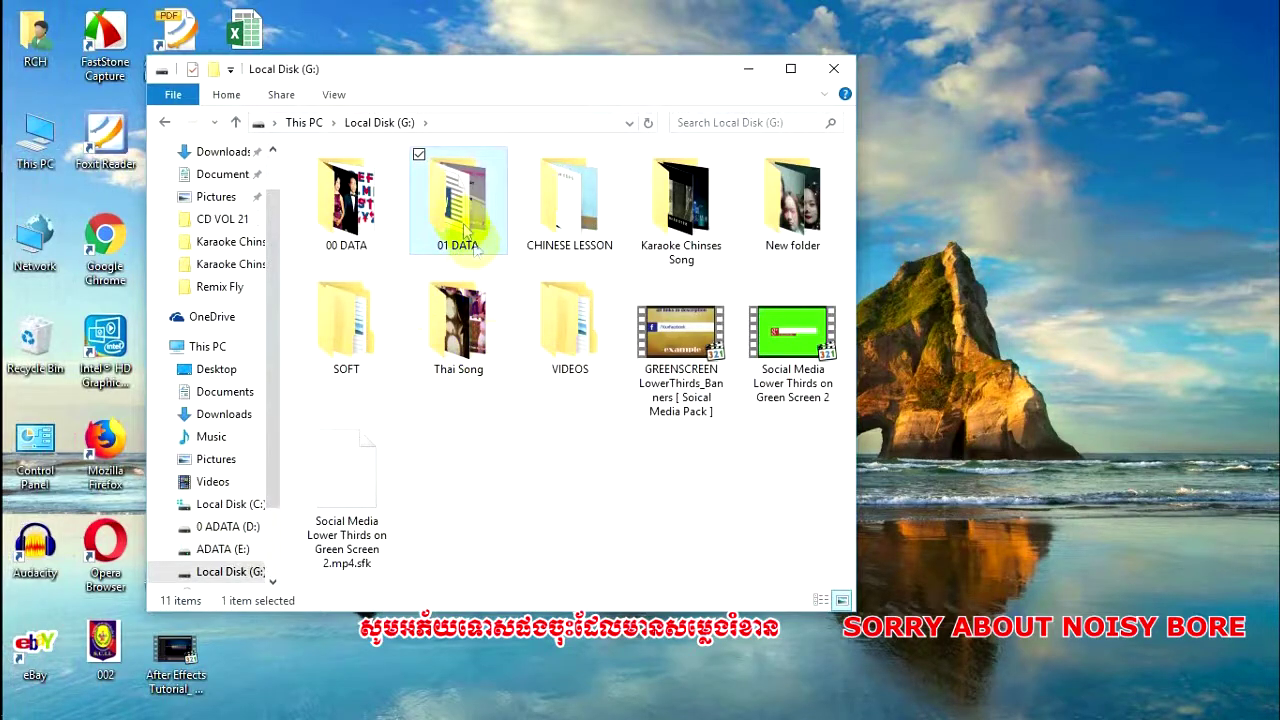
double_click(461, 229)
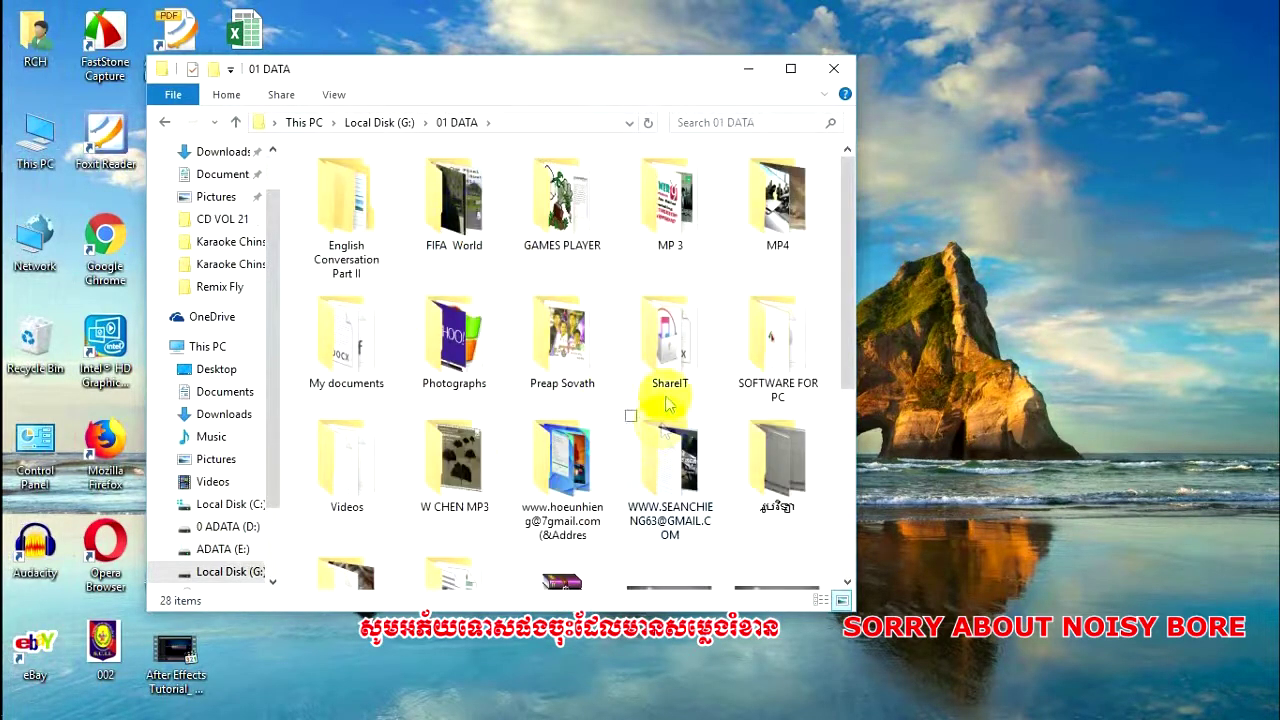
double_click(785, 366)
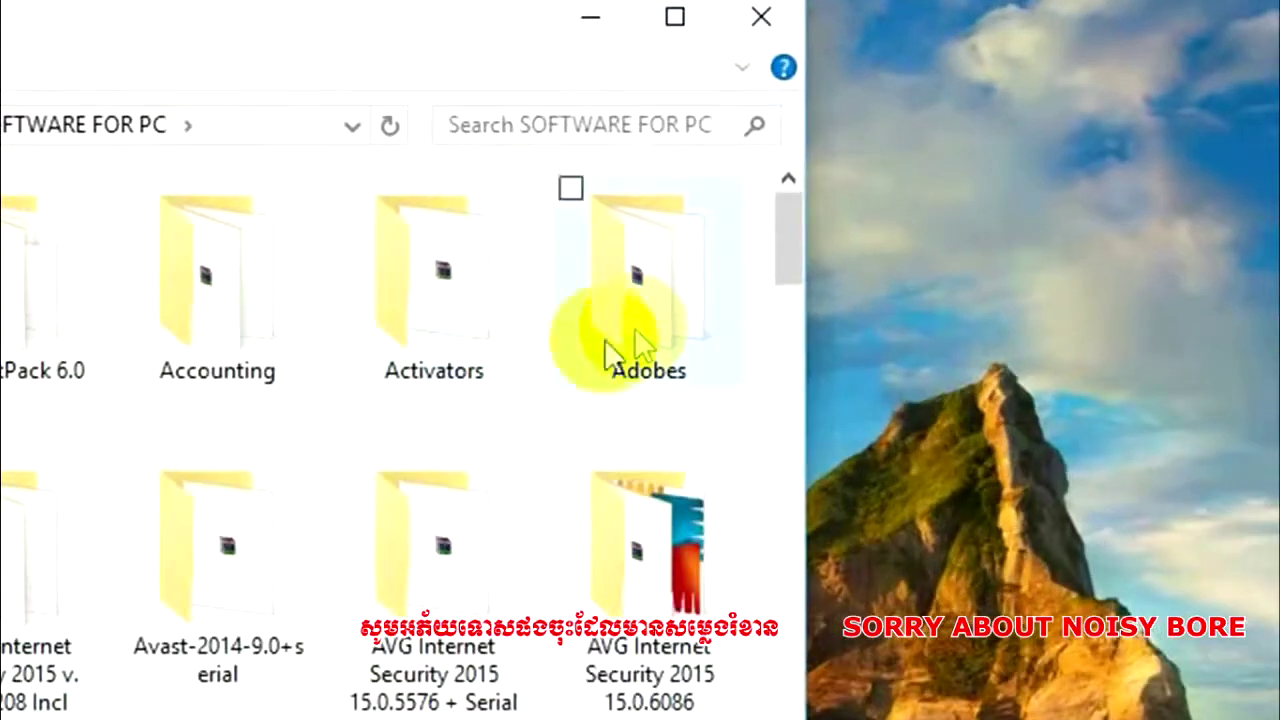
click(757, 240)
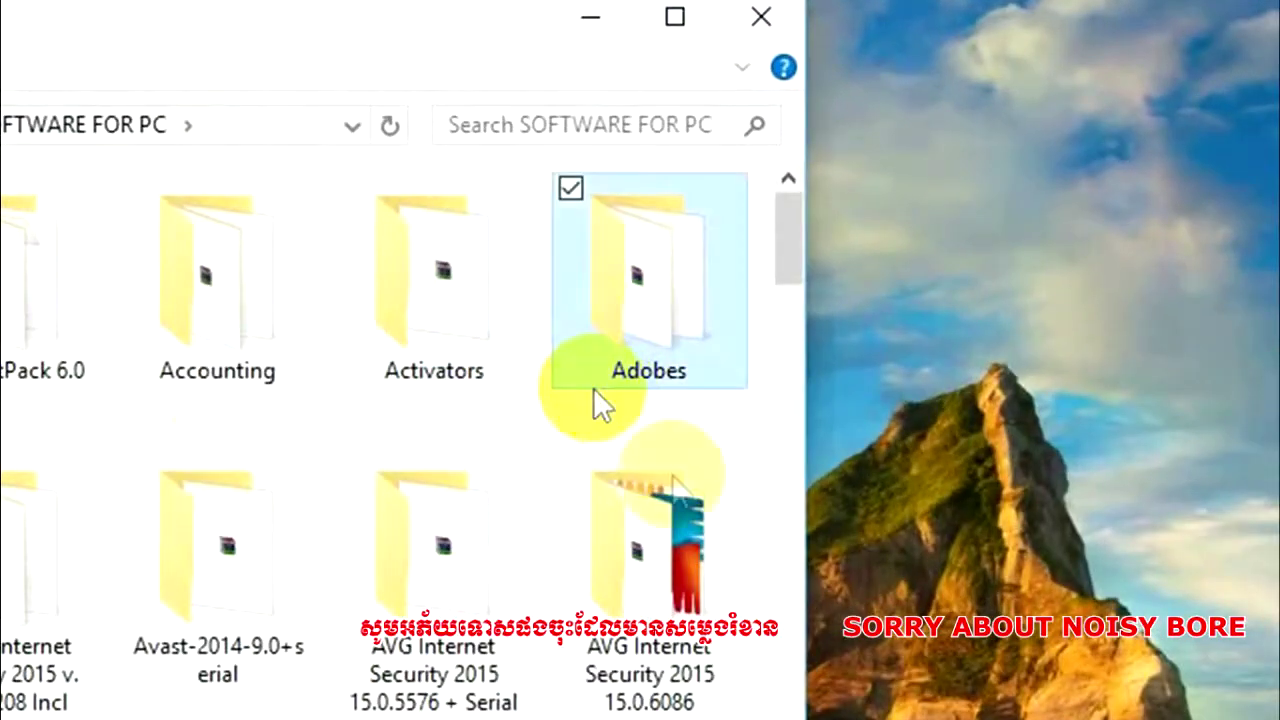
double_click(672, 300)
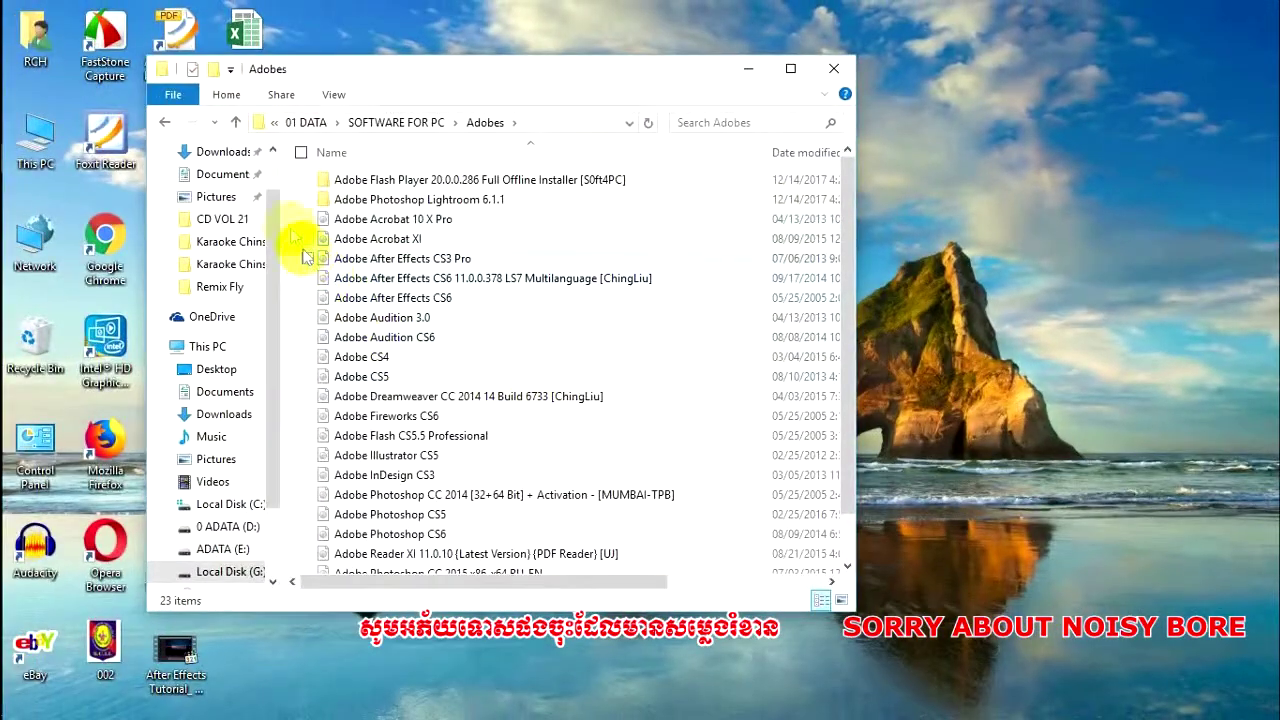
drag(292, 192, 405, 458)
click(425, 497)
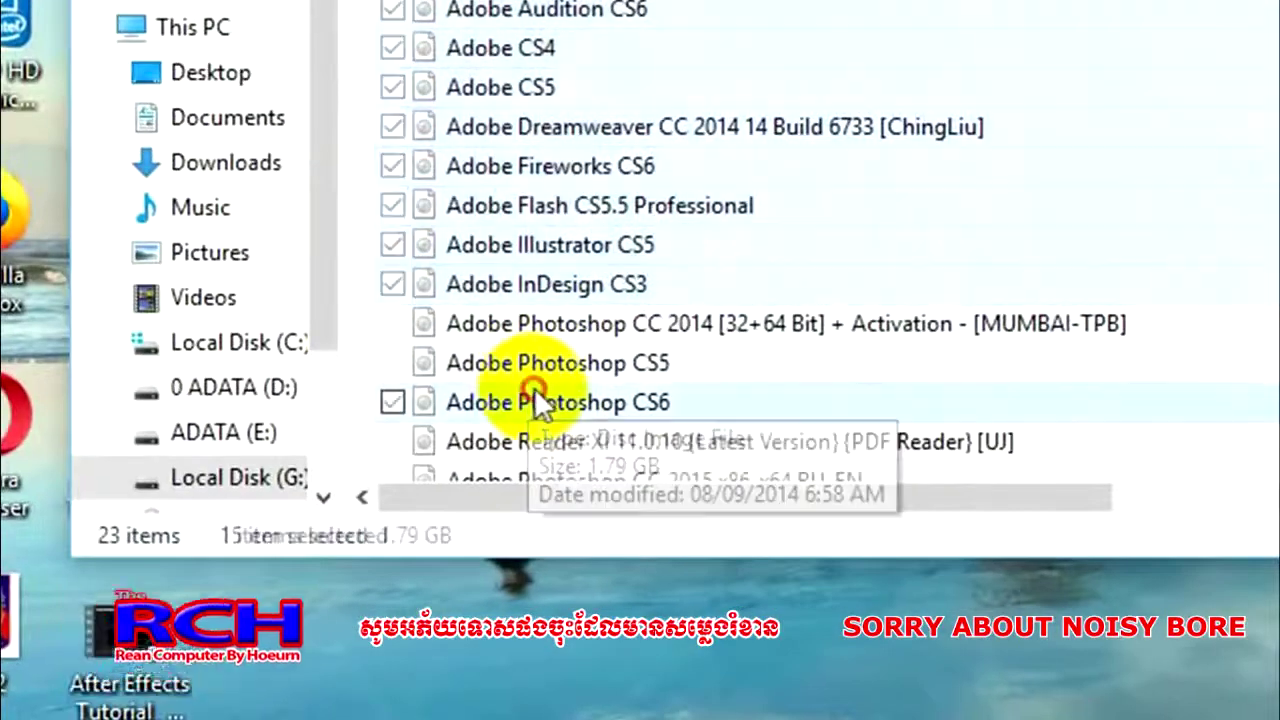
click(640, 405)
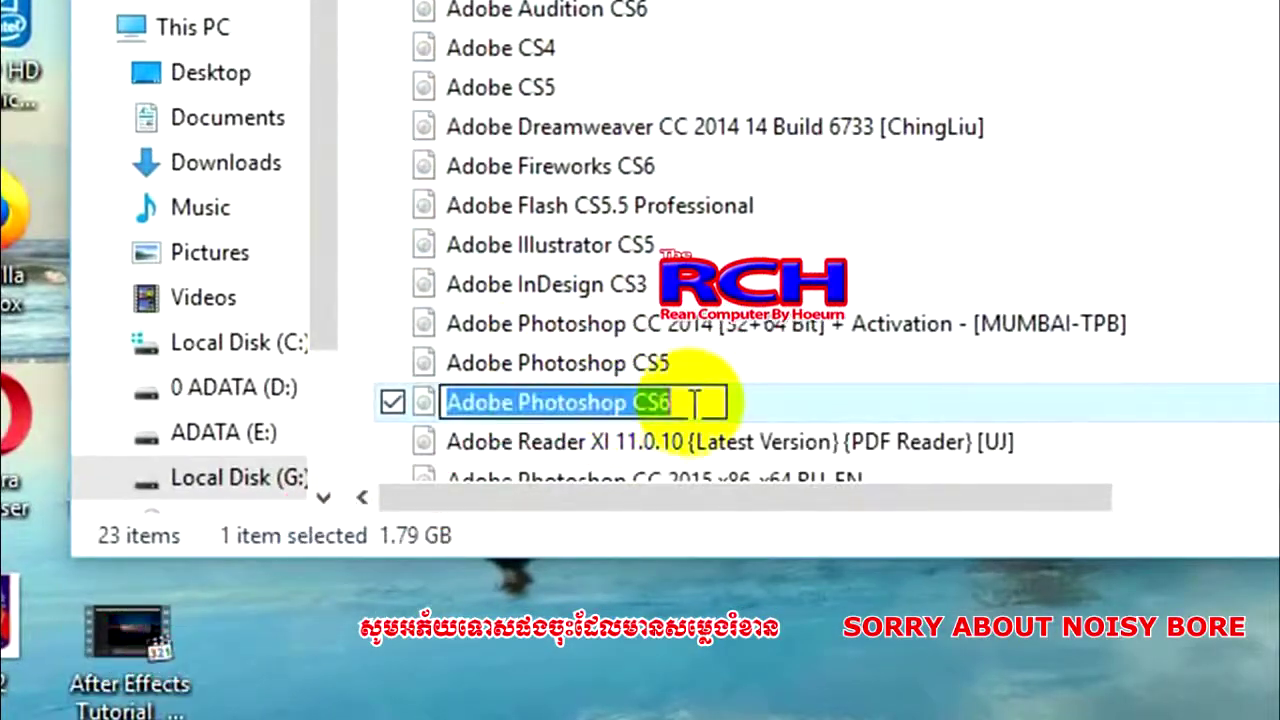
click(690, 402)
drag(690, 402, 406, 454)
click(760, 393)
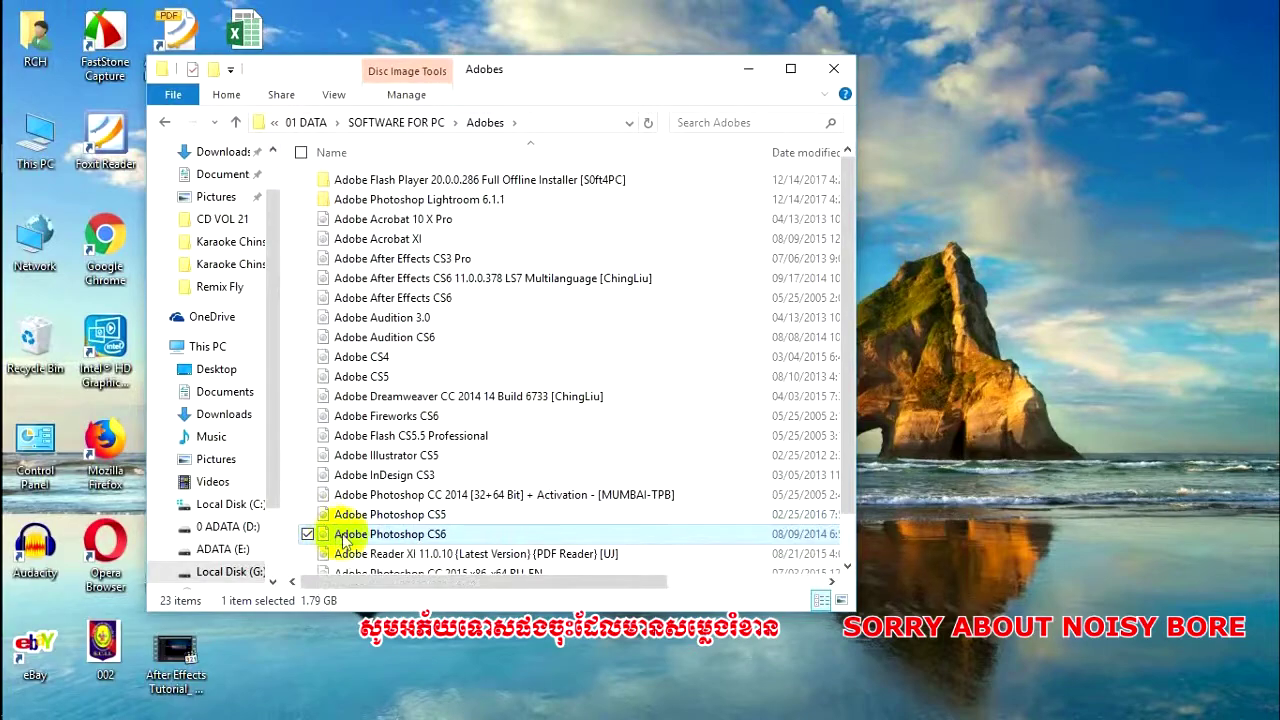
- Mount the Adobe Photoshop CS6 disc image from the Adobes folder
right_click(460, 534)
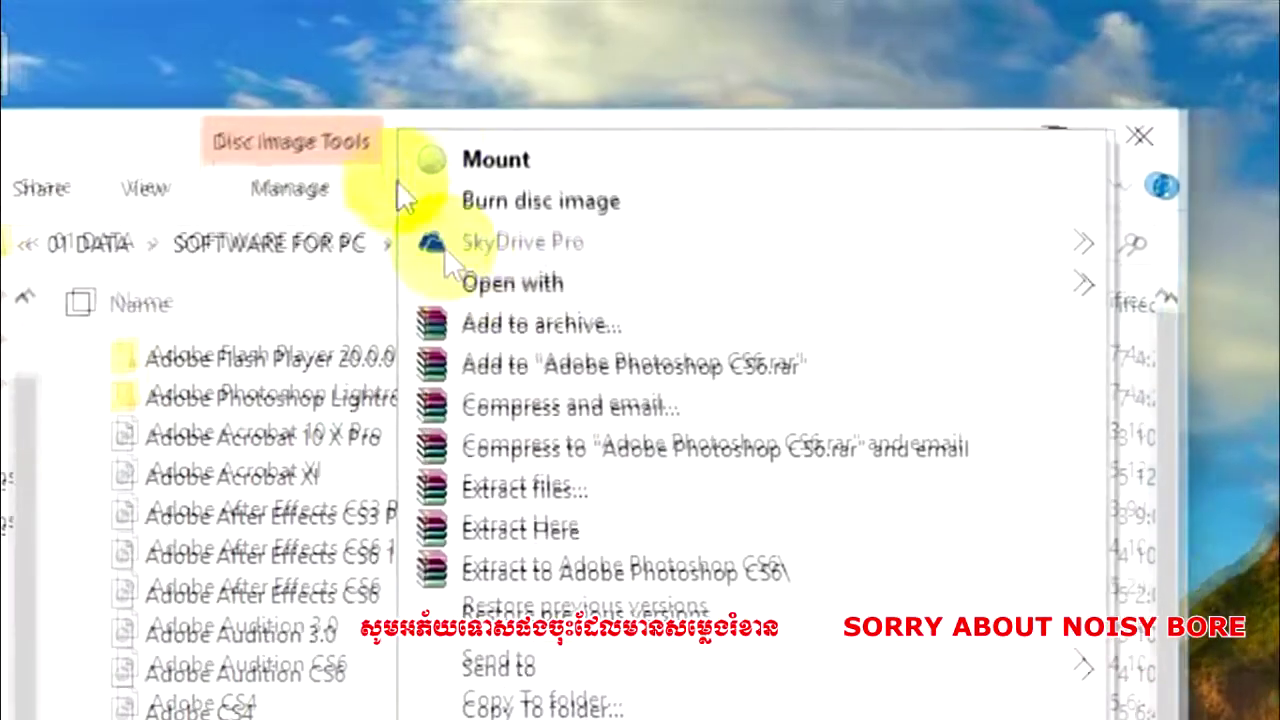
click(548, 157)
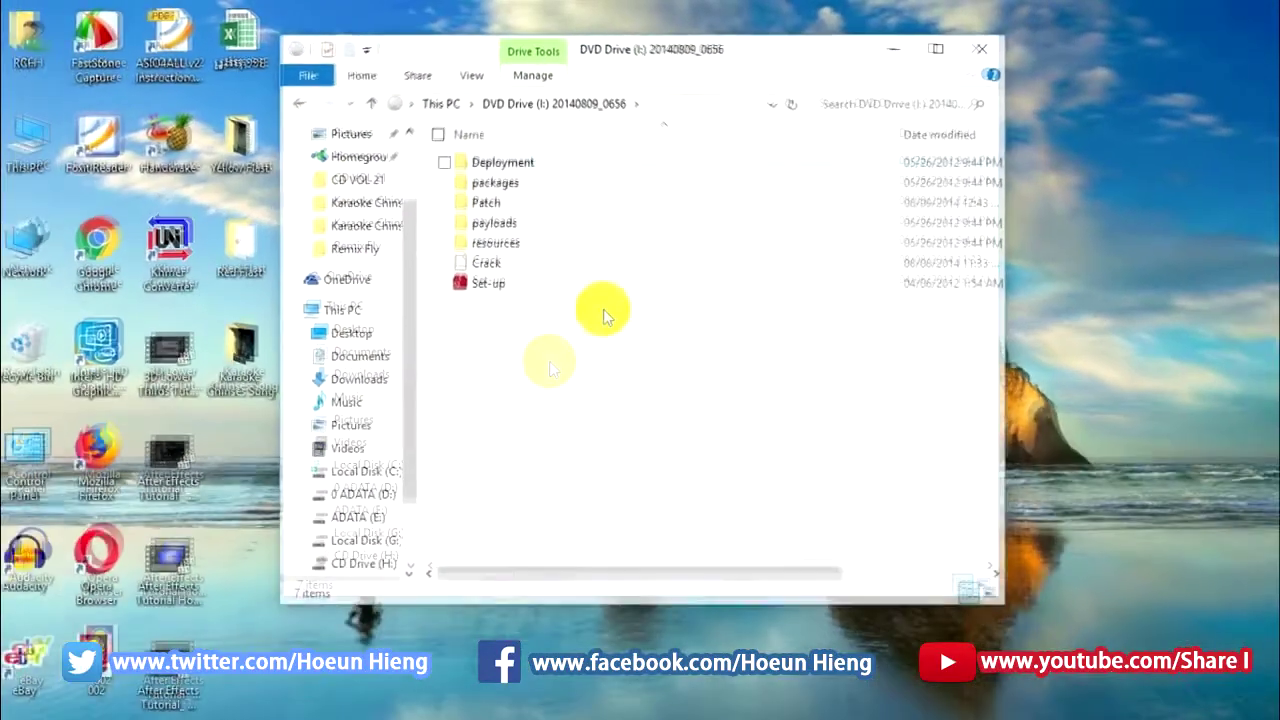
- Run Set-up from the mounted disc as administrator, allow it to make changes, and minimize the disc's folder window
drag(520, 335, 514, 140)
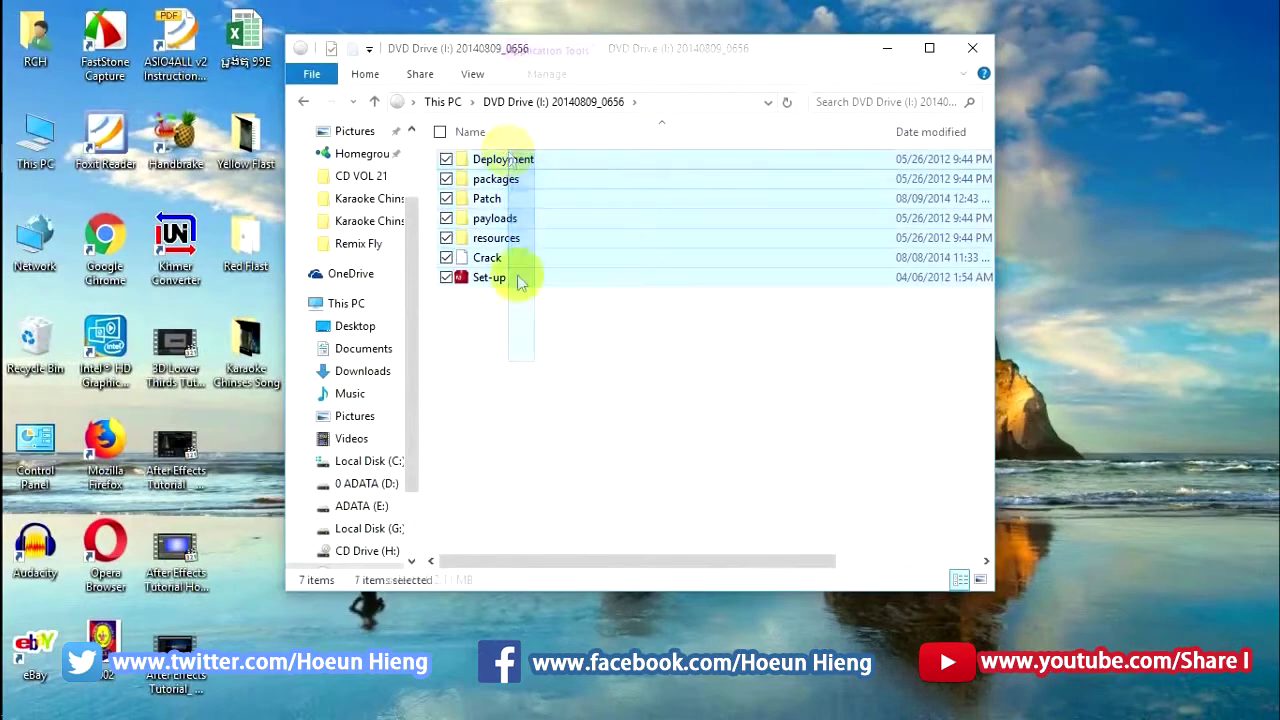
click(505, 278)
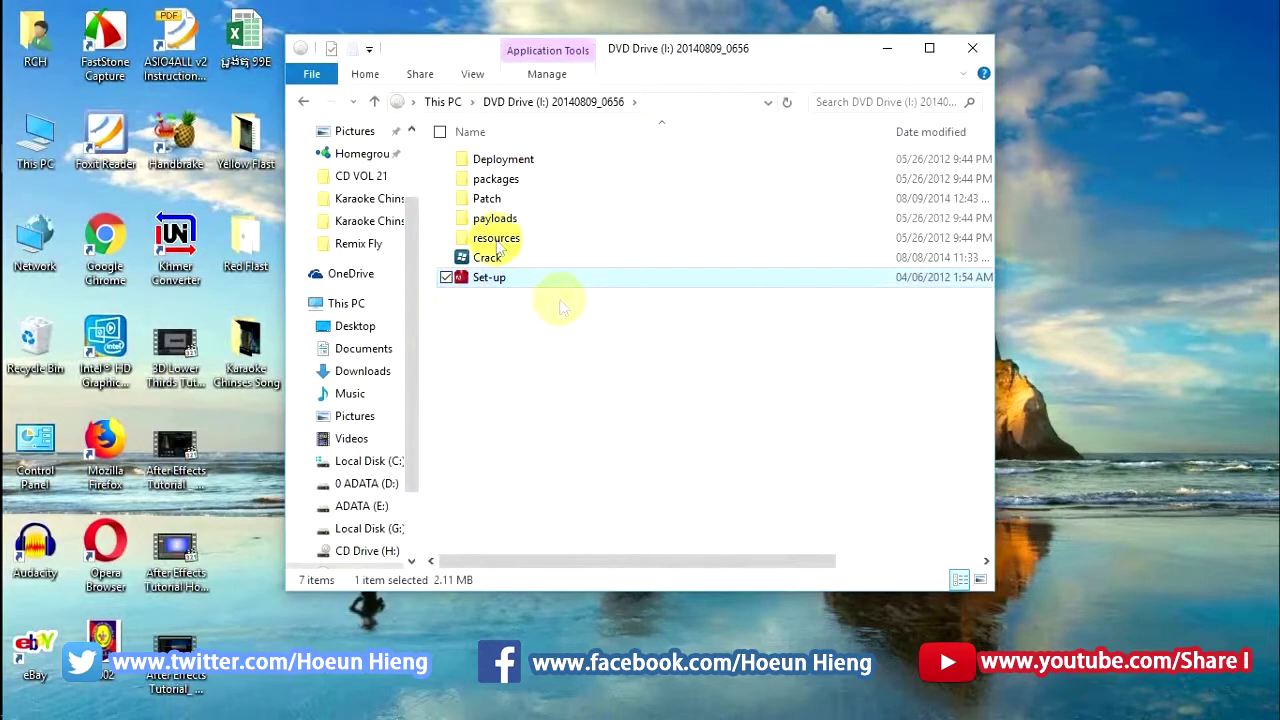
right_click(527, 280)
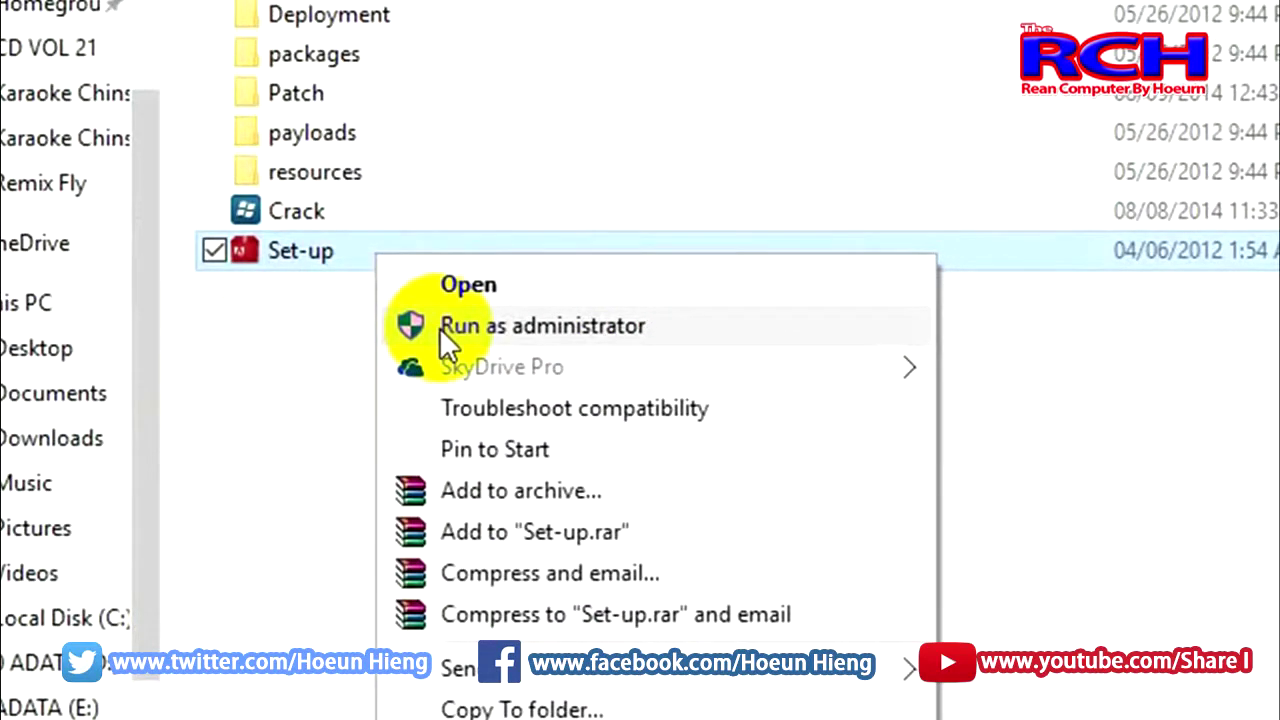
click(439, 327)
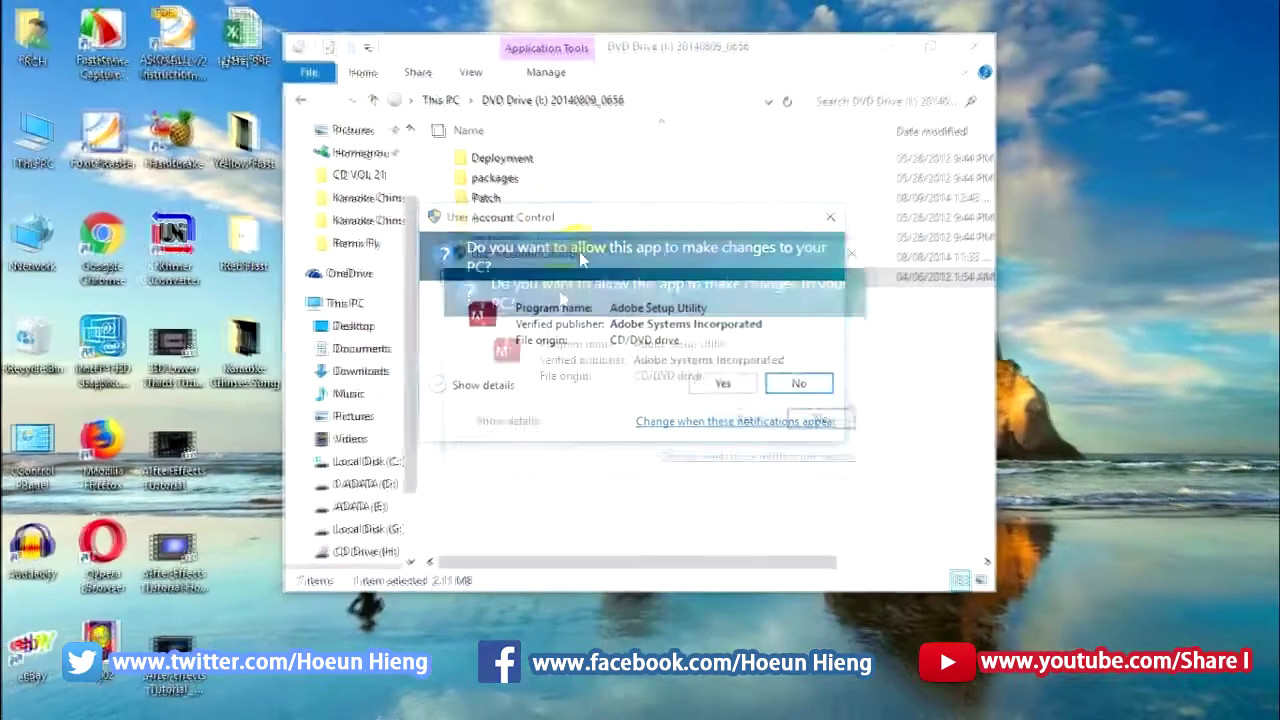
click(720, 379)
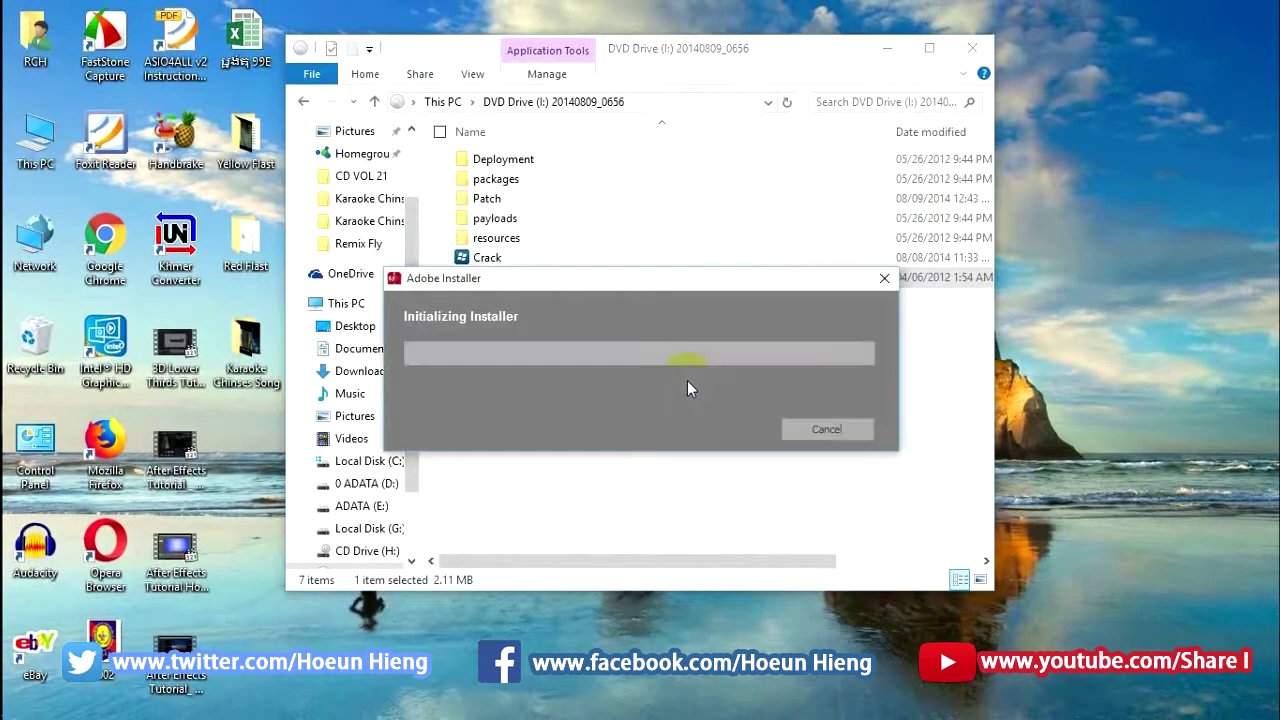
drag(726, 281, 753, 221)
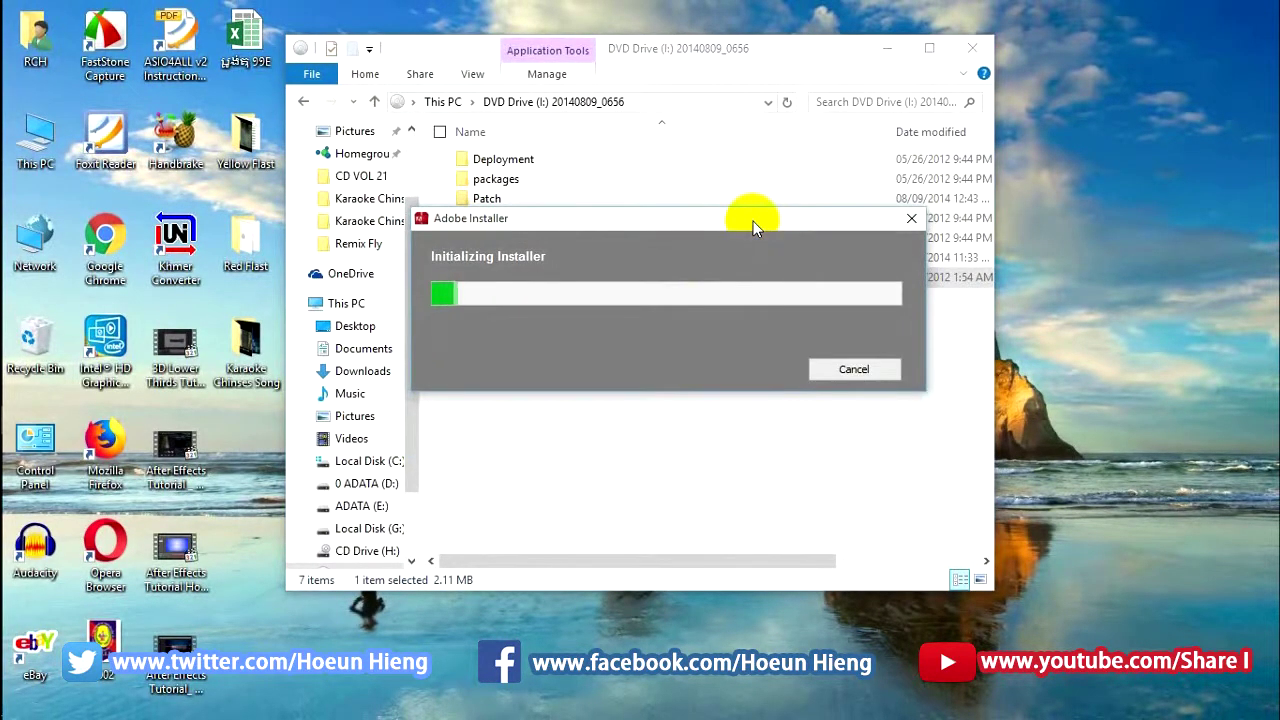
click(887, 50)
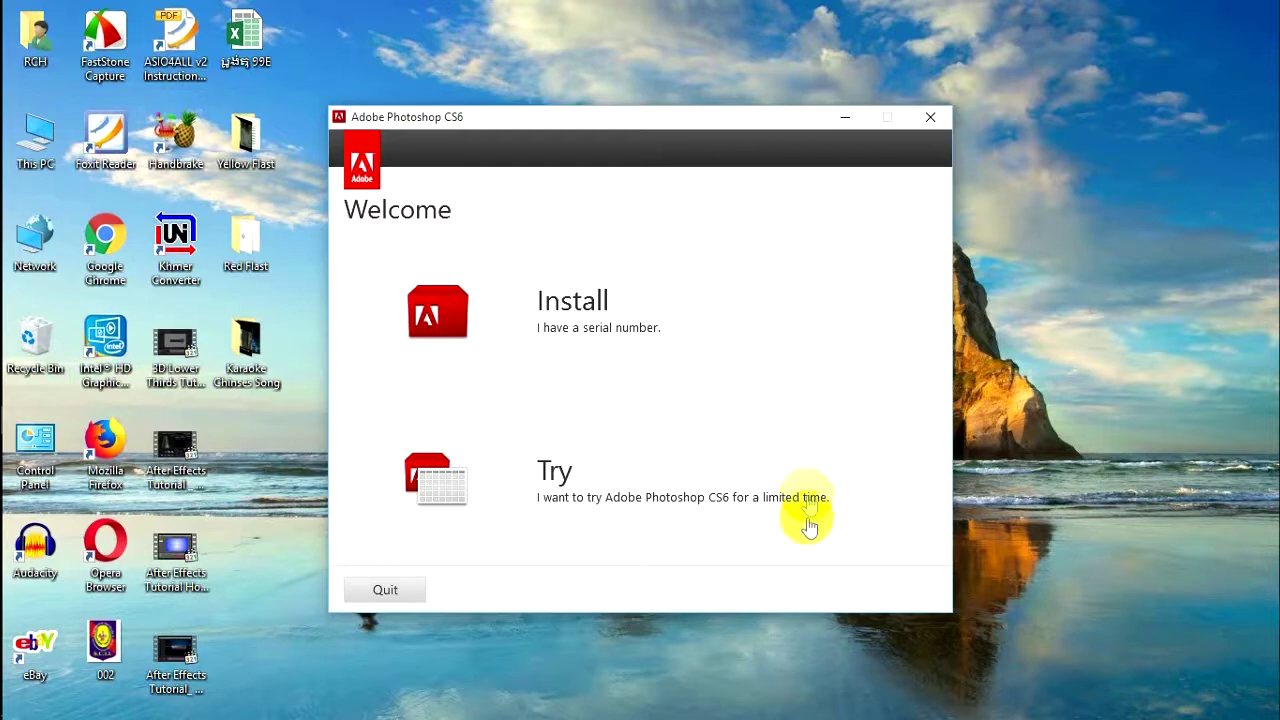
- Start the trial installation, go through the Adobe Software License Agreement to its end and accept it
click(466, 496)
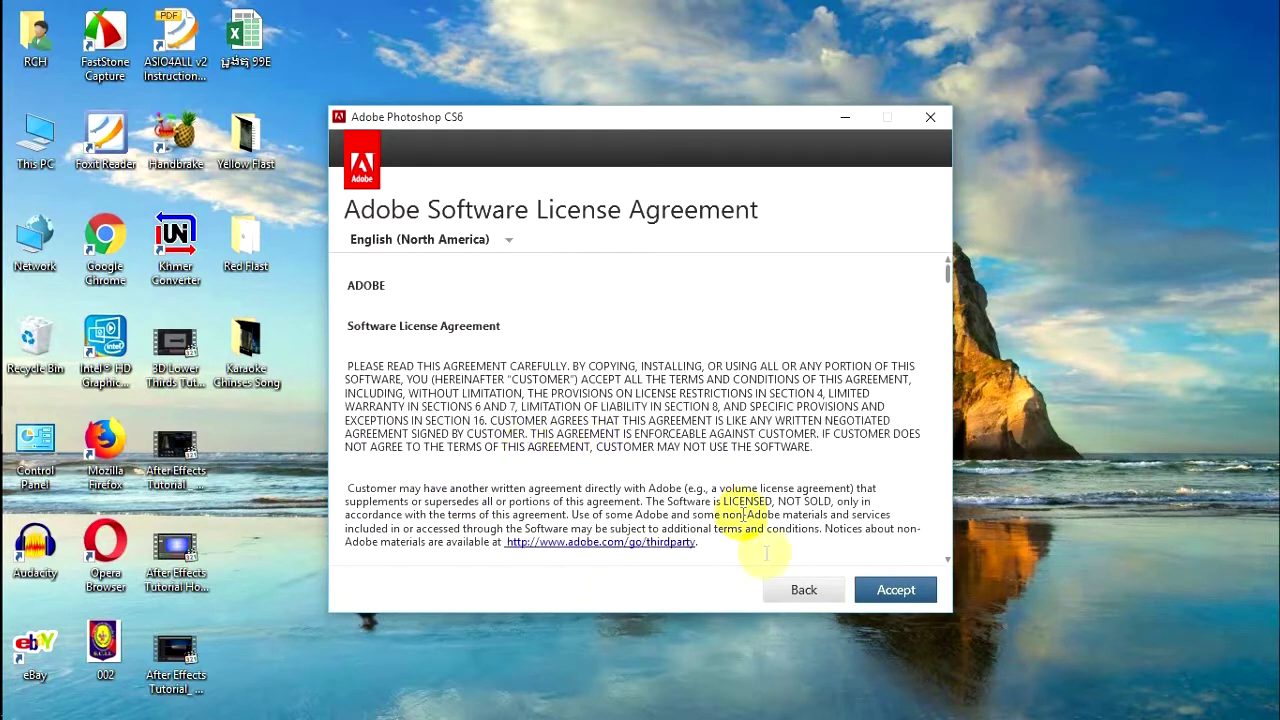
drag(950, 272, 937, 535)
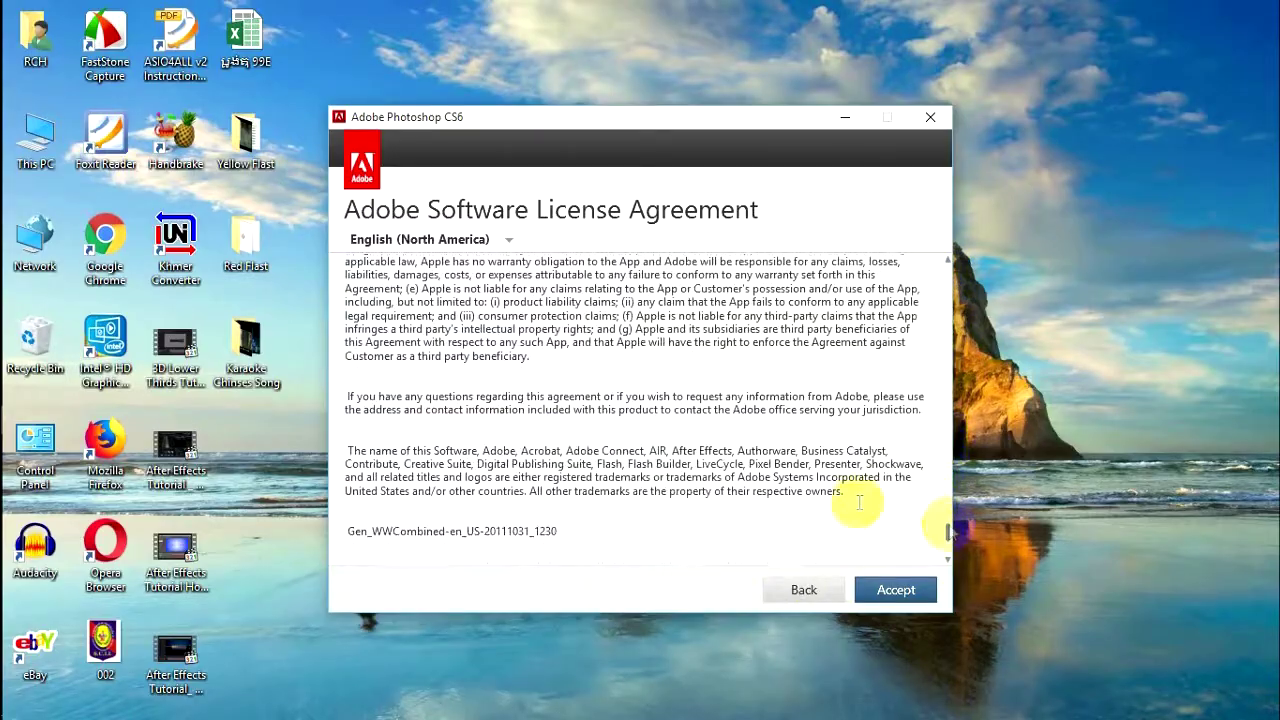
click(896, 592)
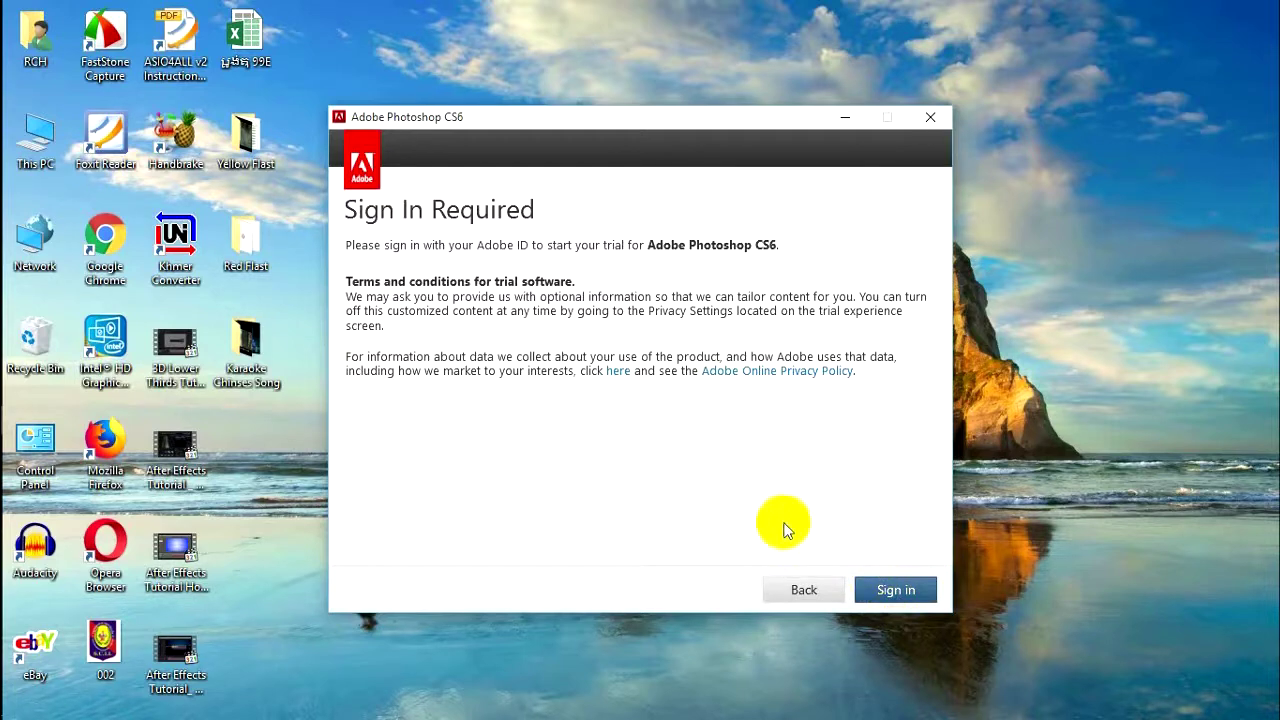
- Check the Wi-Fi connection status in the list of available networks, then close the list
mouse_move(8, 545)
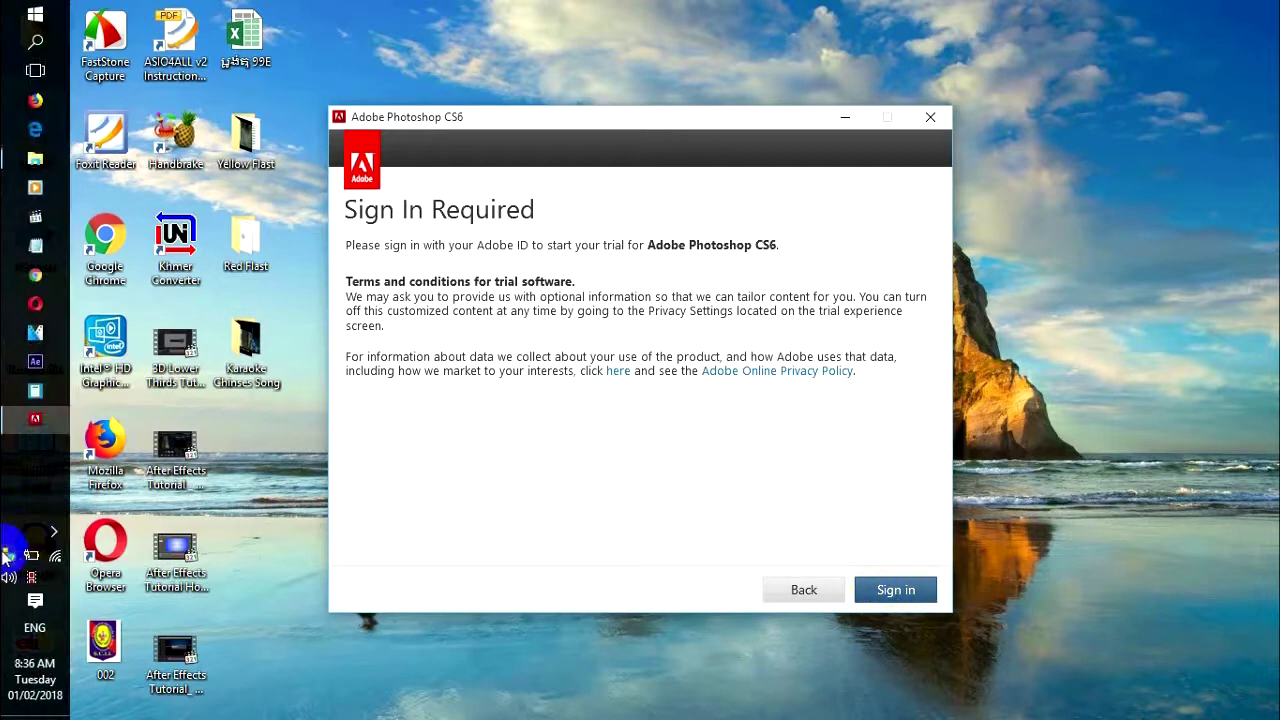
click(56, 564)
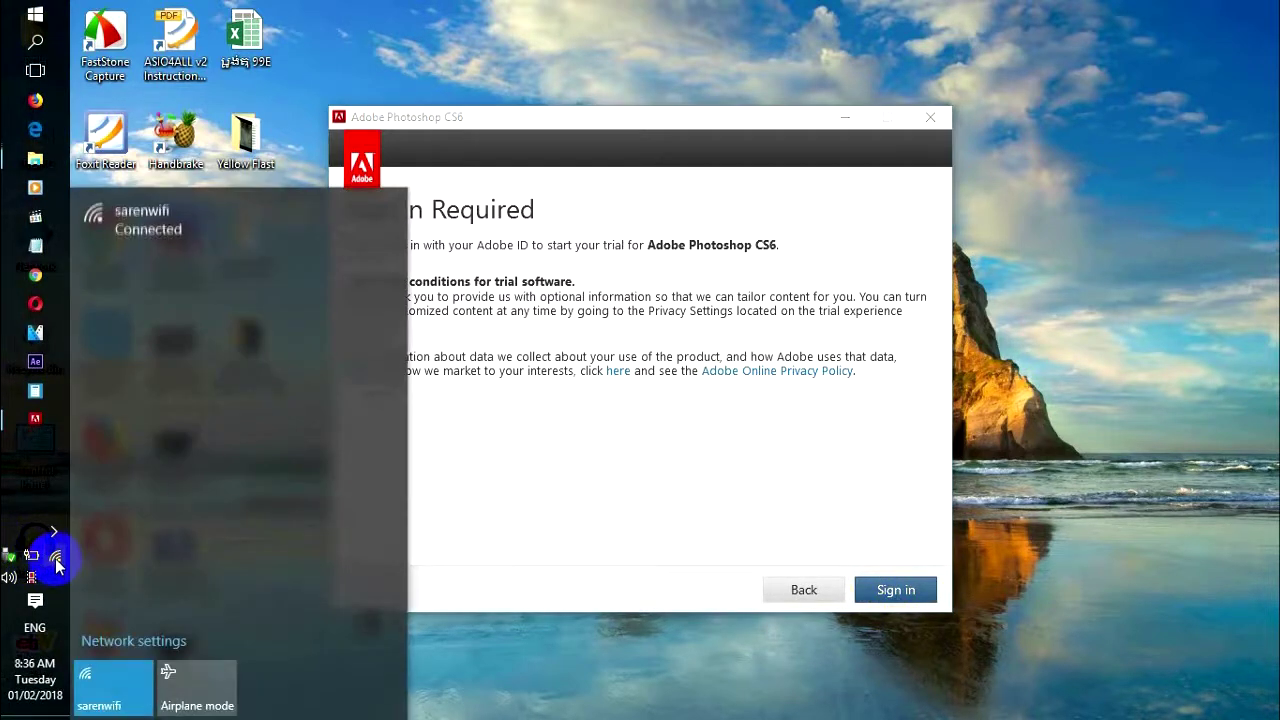
click(451, 662)
right_click(453, 658)
click(511, 456)
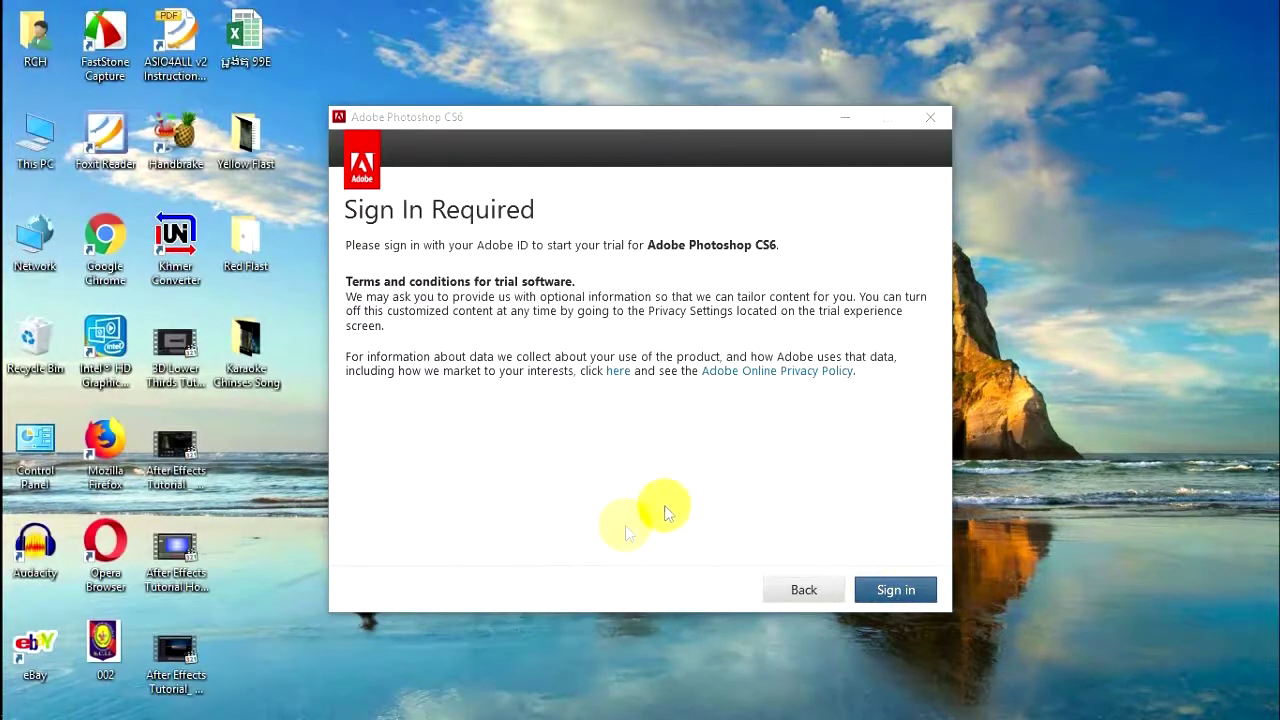
- Go back from the sign-in page to the installer's Welcome page and move the installer window up slightly
click(787, 593)
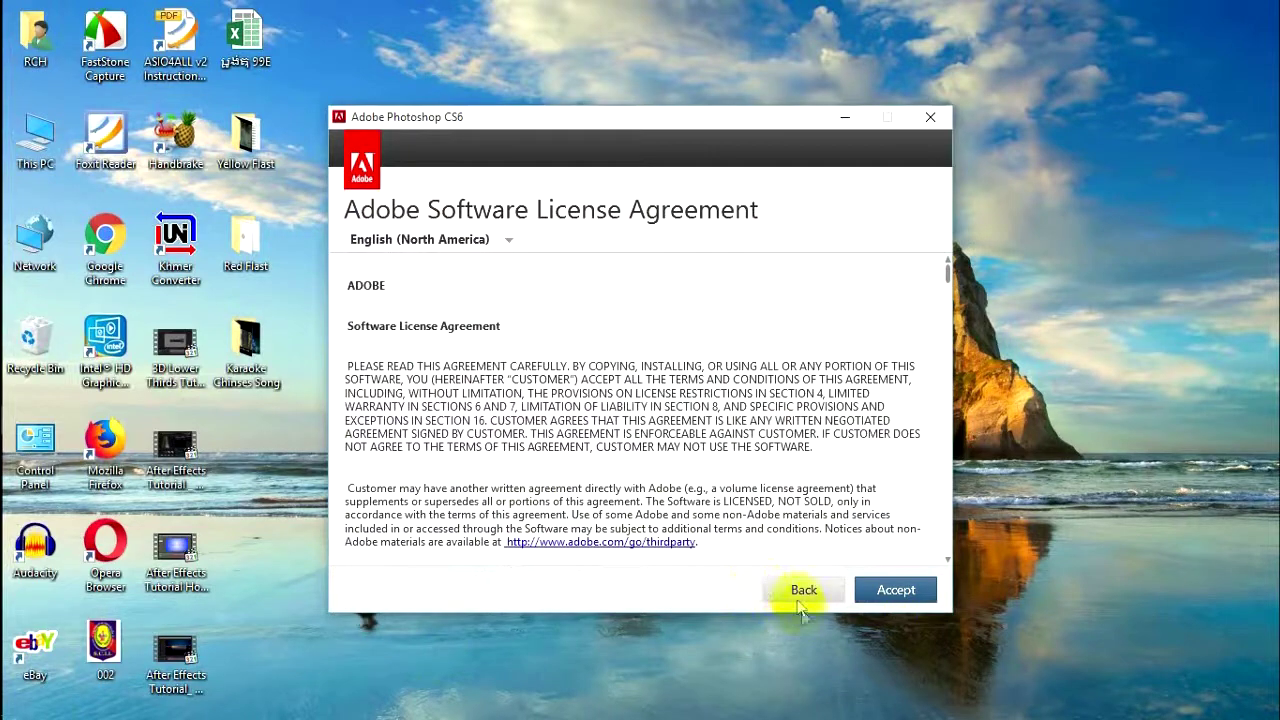
click(803, 592)
right_click(538, 82)
click(556, 134)
drag(557, 123, 592, 86)
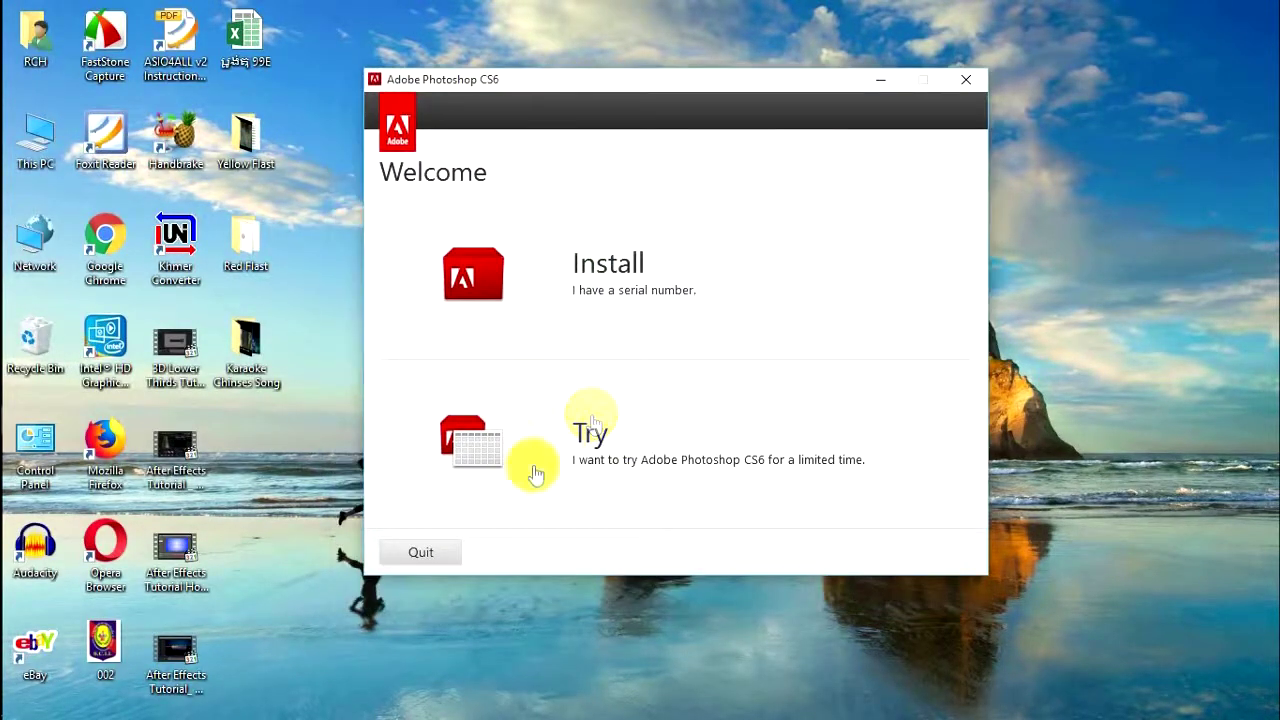
- Choose the Try option for Adobe Photoshop CS6 and accept the Adobe Software License Agreement
click(534, 445)
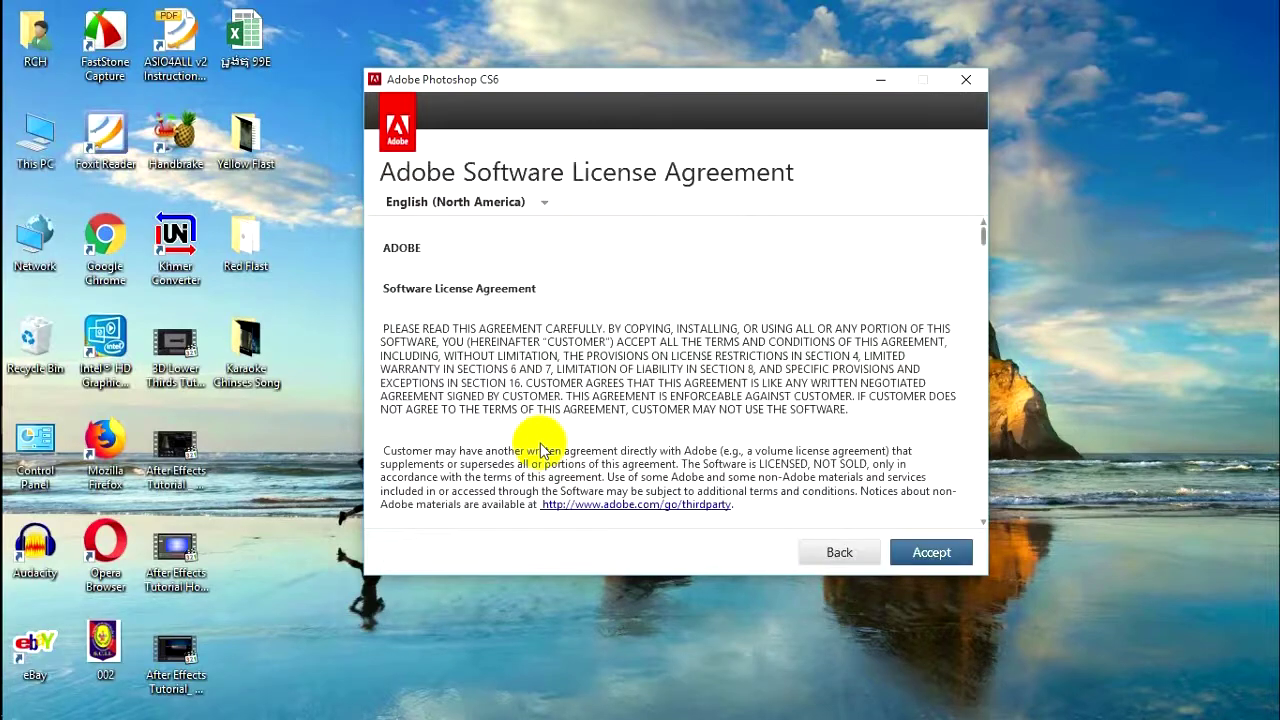
click(921, 554)
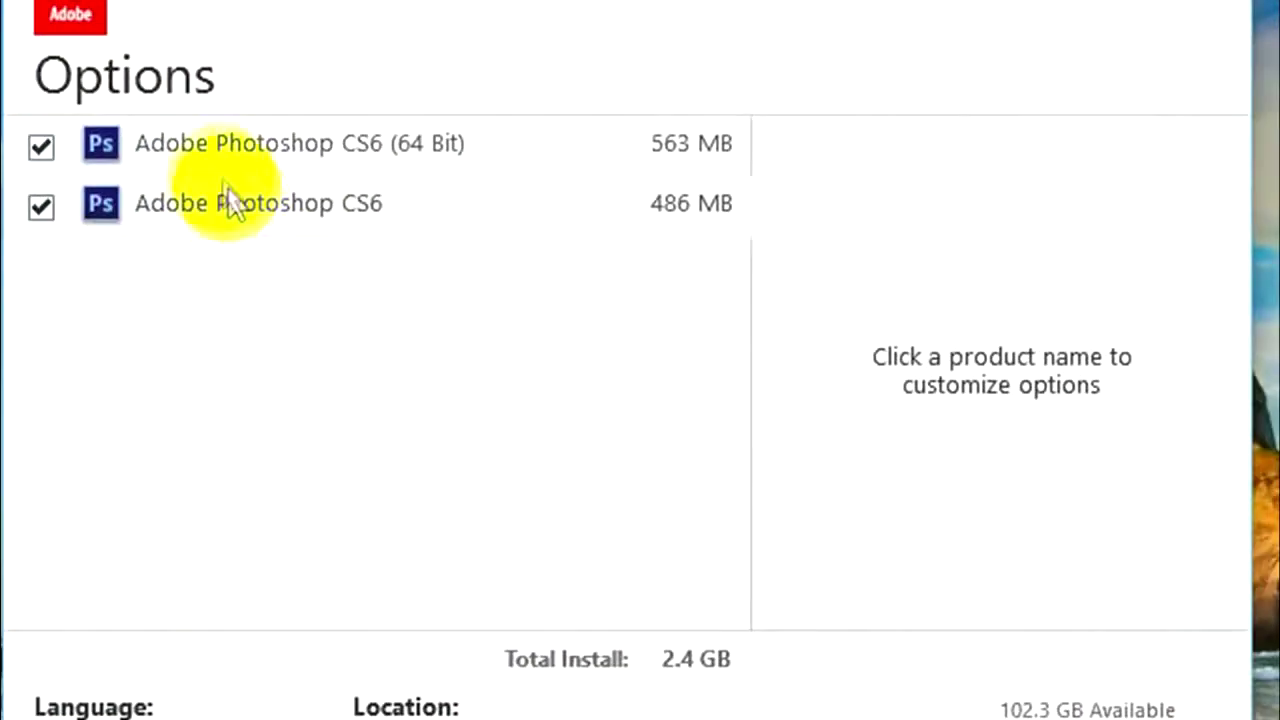
- Look through the components of both Photoshop versions and include only Adobe Photoshop CS6 (64 Bit) in the installation
click(192, 157)
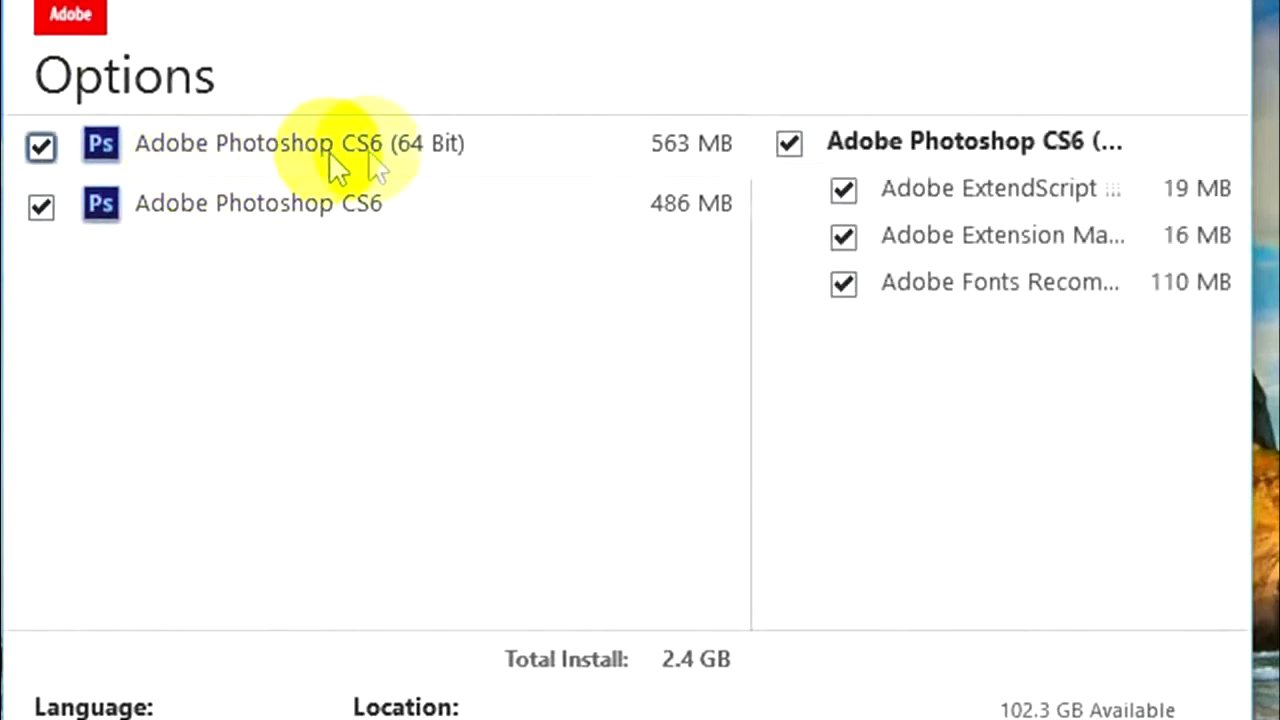
click(308, 211)
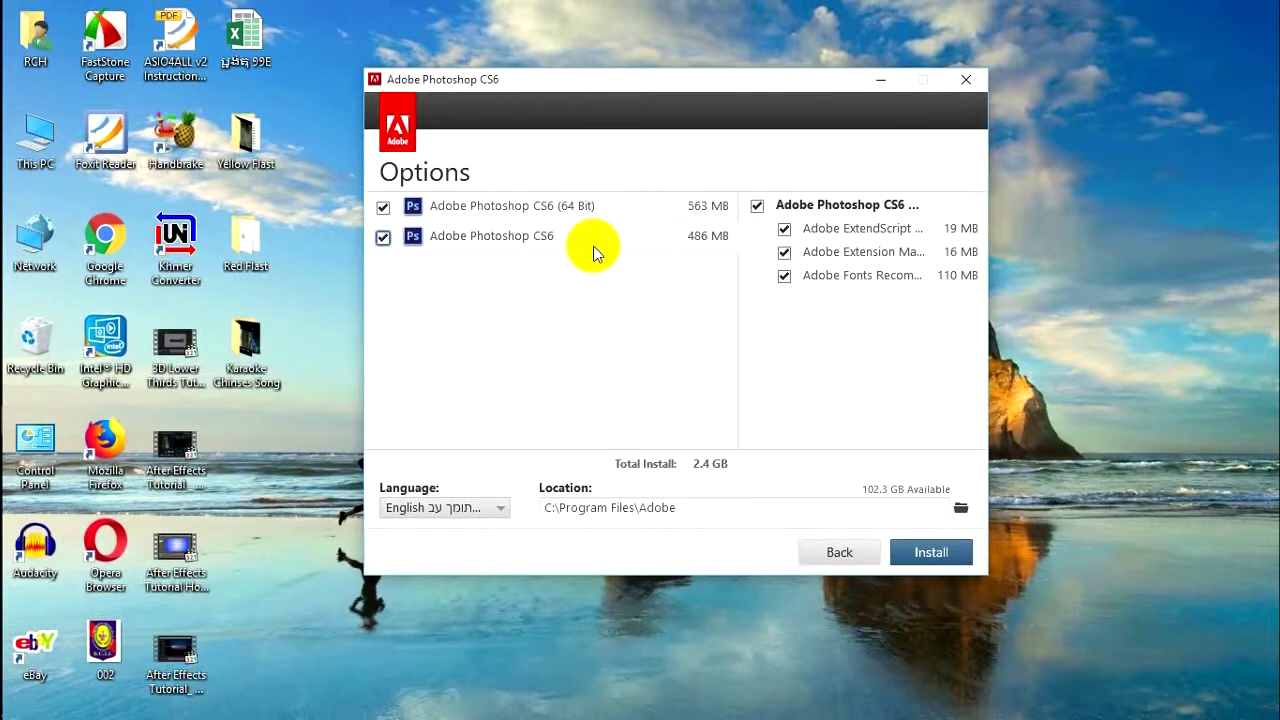
click(383, 238)
click(383, 207)
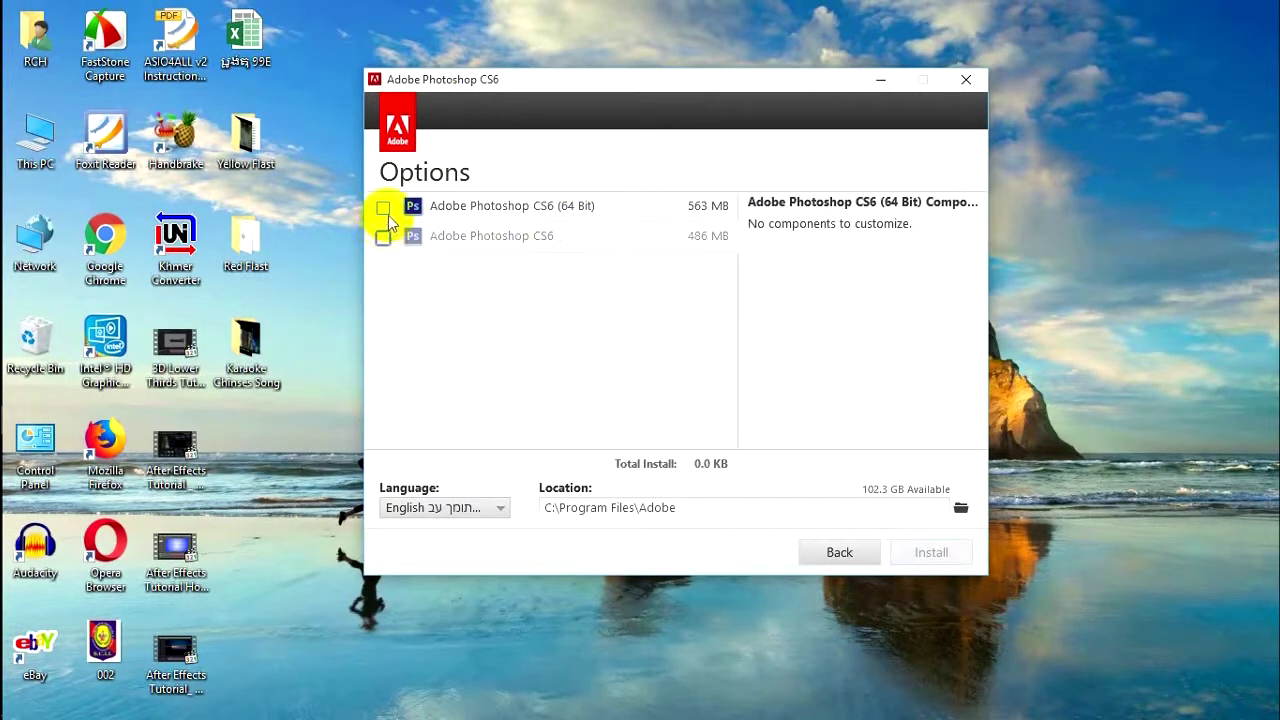
click(383, 207)
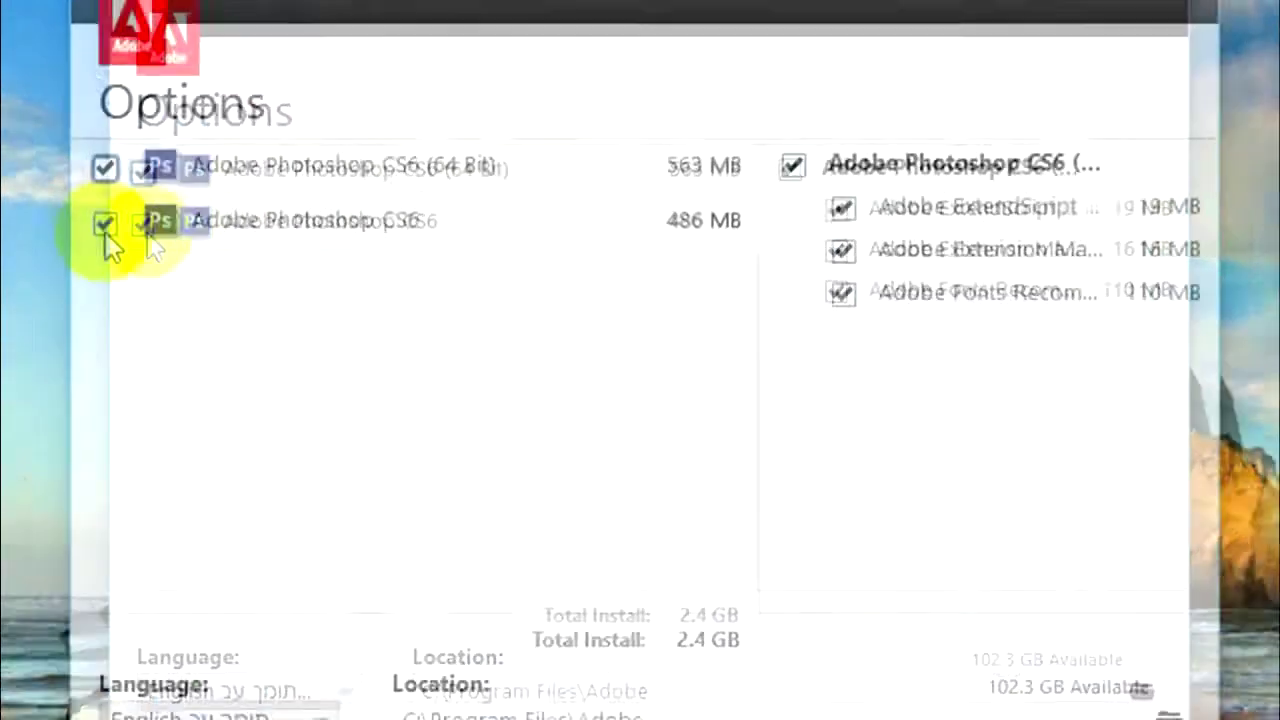
click(52, 222)
click(291, 166)
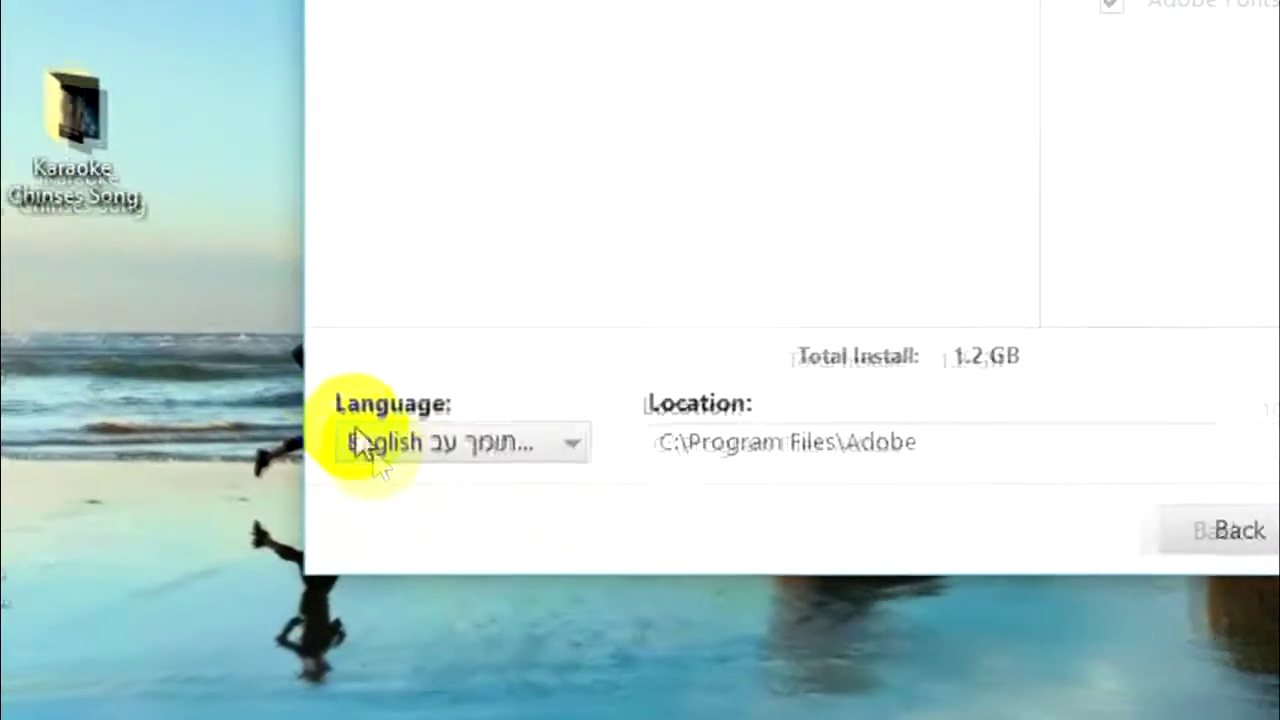
- Keep the selected English language option and the location C:\Program Files\Adobe, install Photoshop CS6, and close the installer when it completes
click(505, 440)
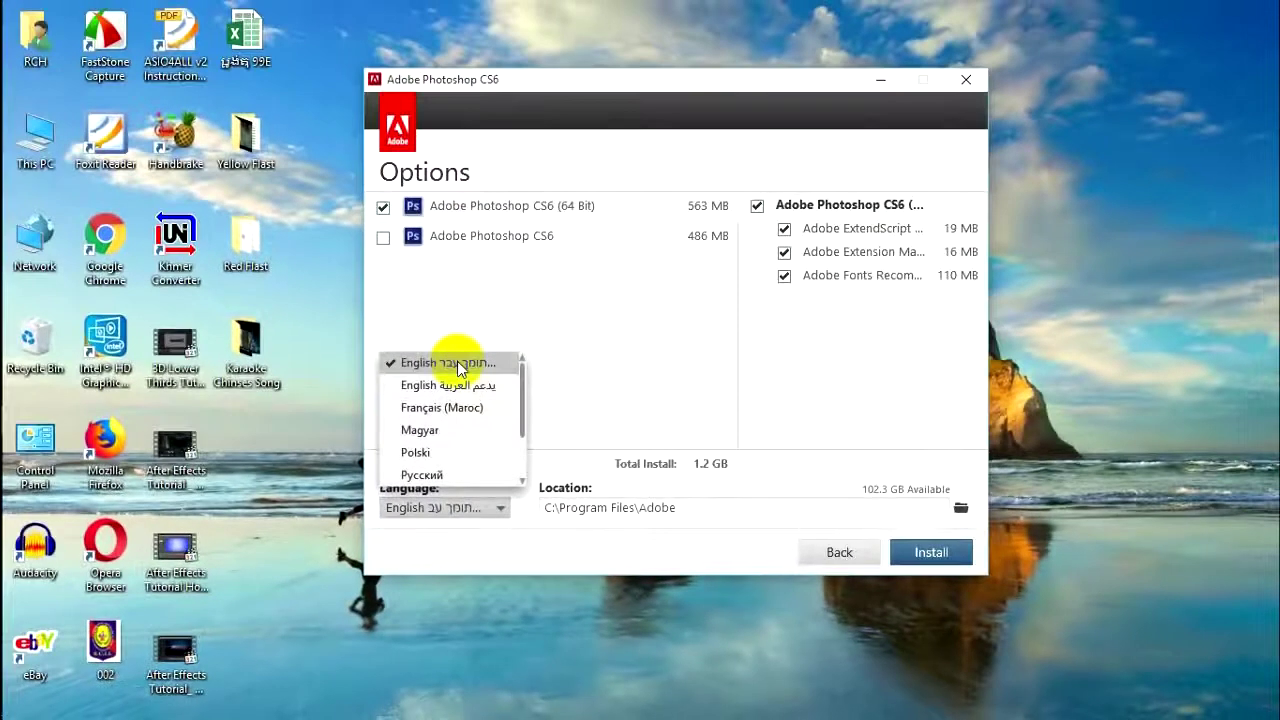
click(457, 361)
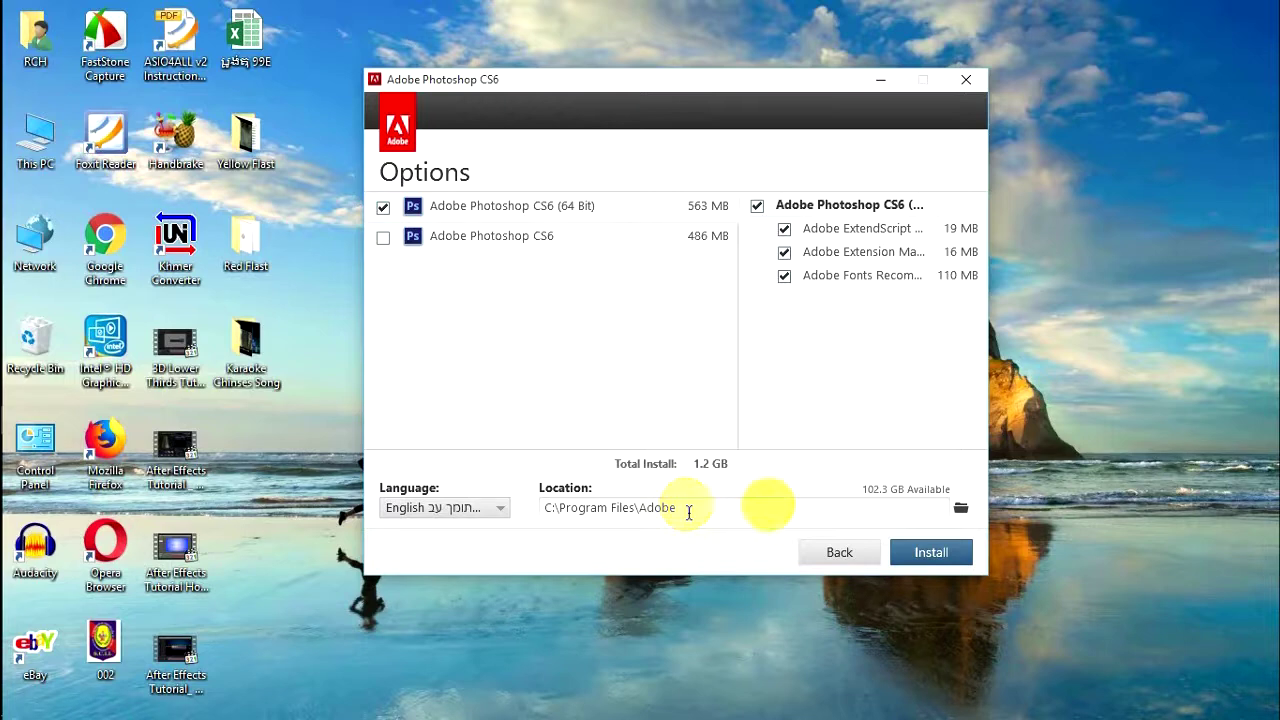
click(931, 557)
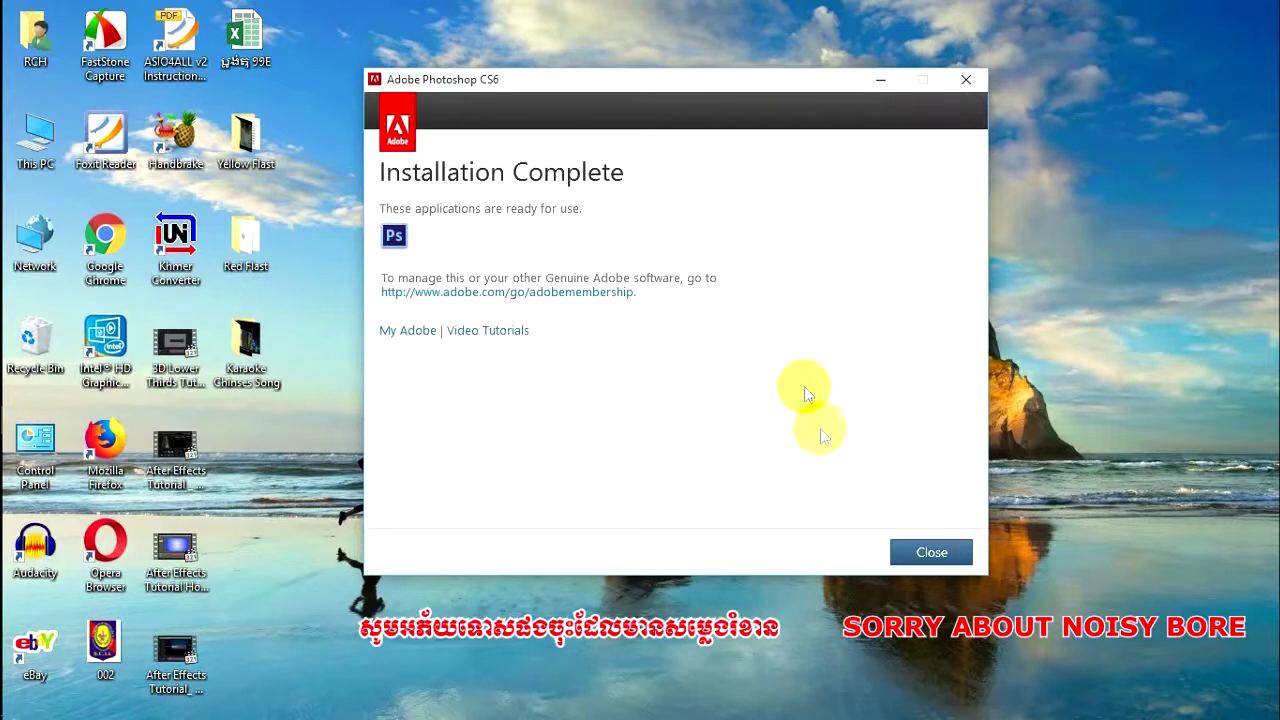
click(912, 553)
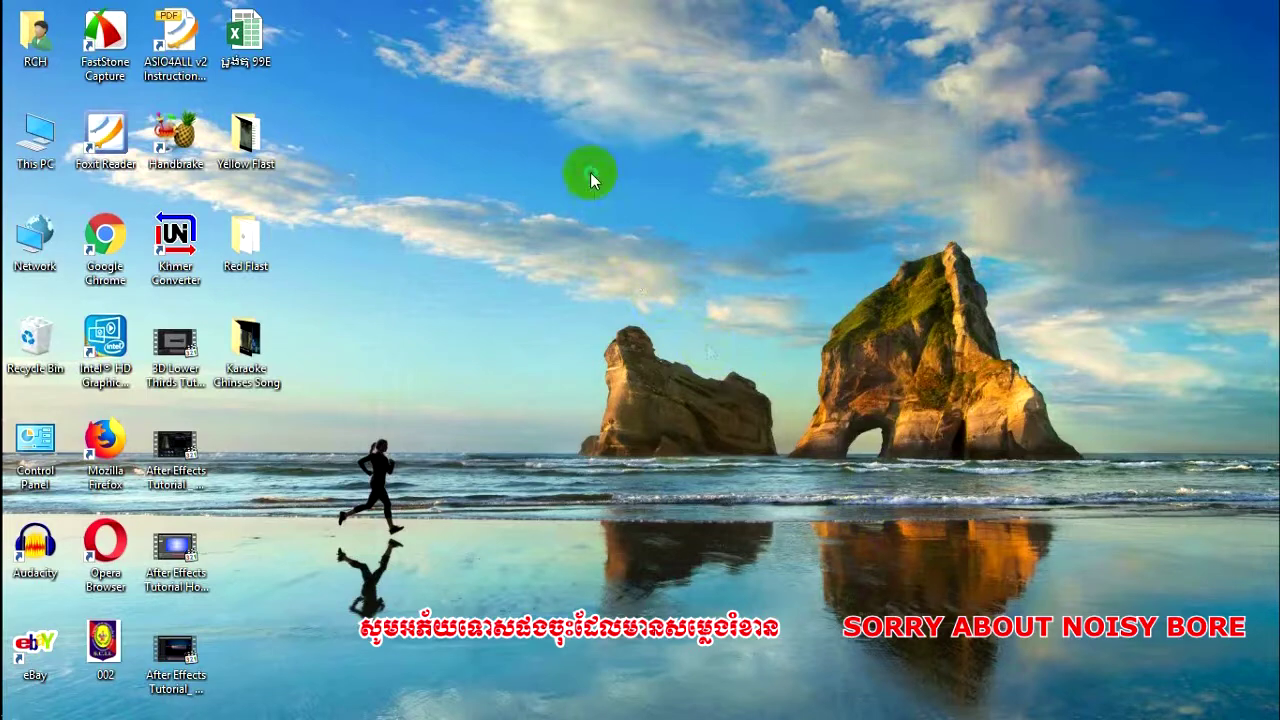
right_click(630, 228)
click(626, 224)
right_click(626, 226)
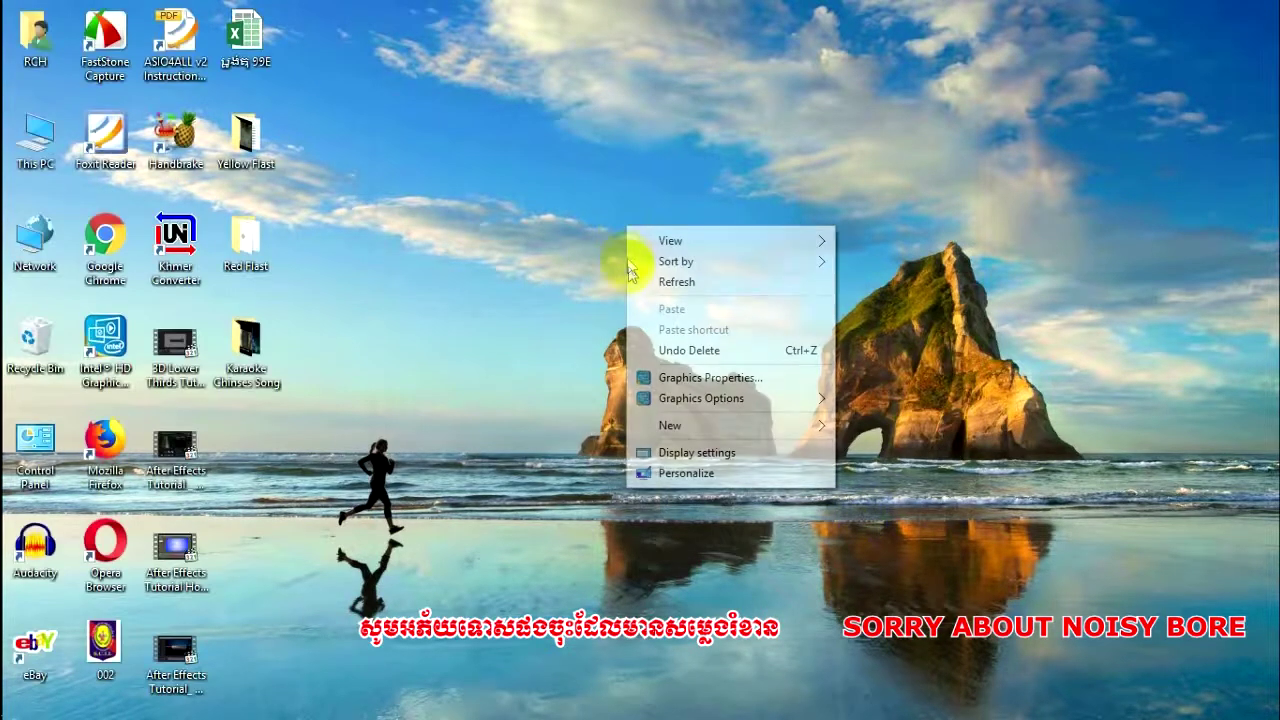
click(638, 283)
right_click(563, 180)
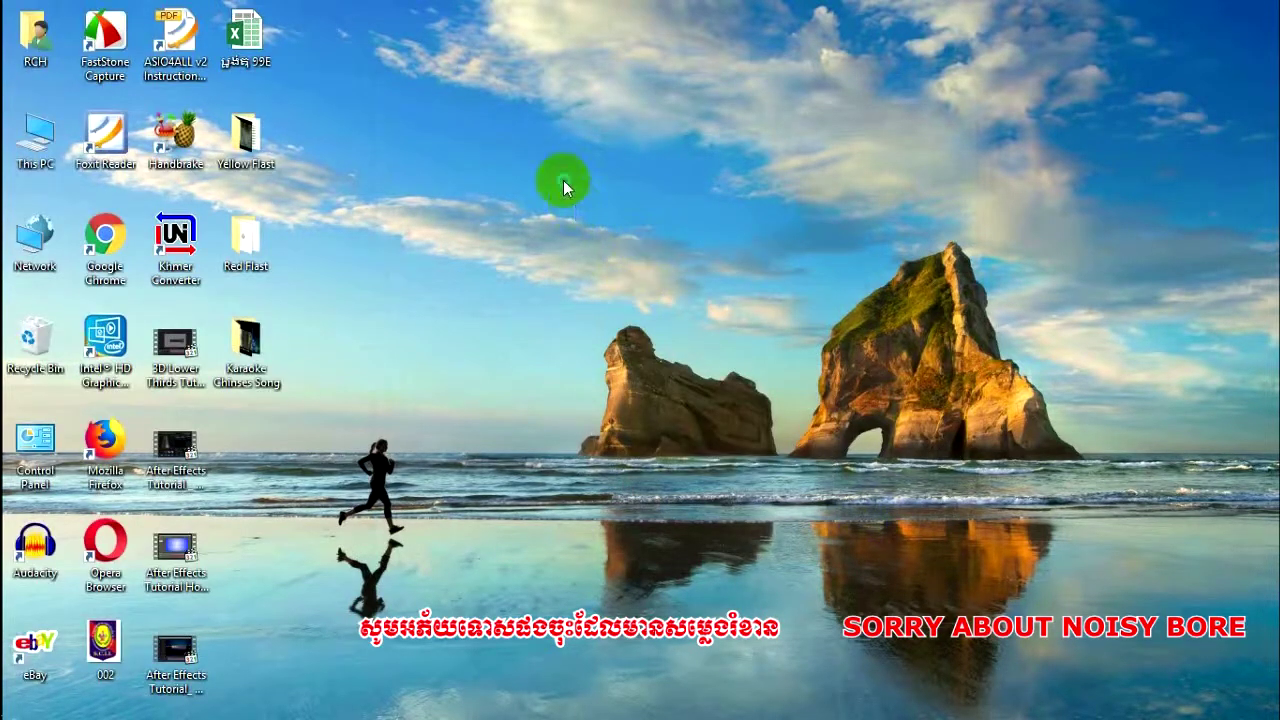
click(580, 237)
right_click(587, 241)
click(596, 299)
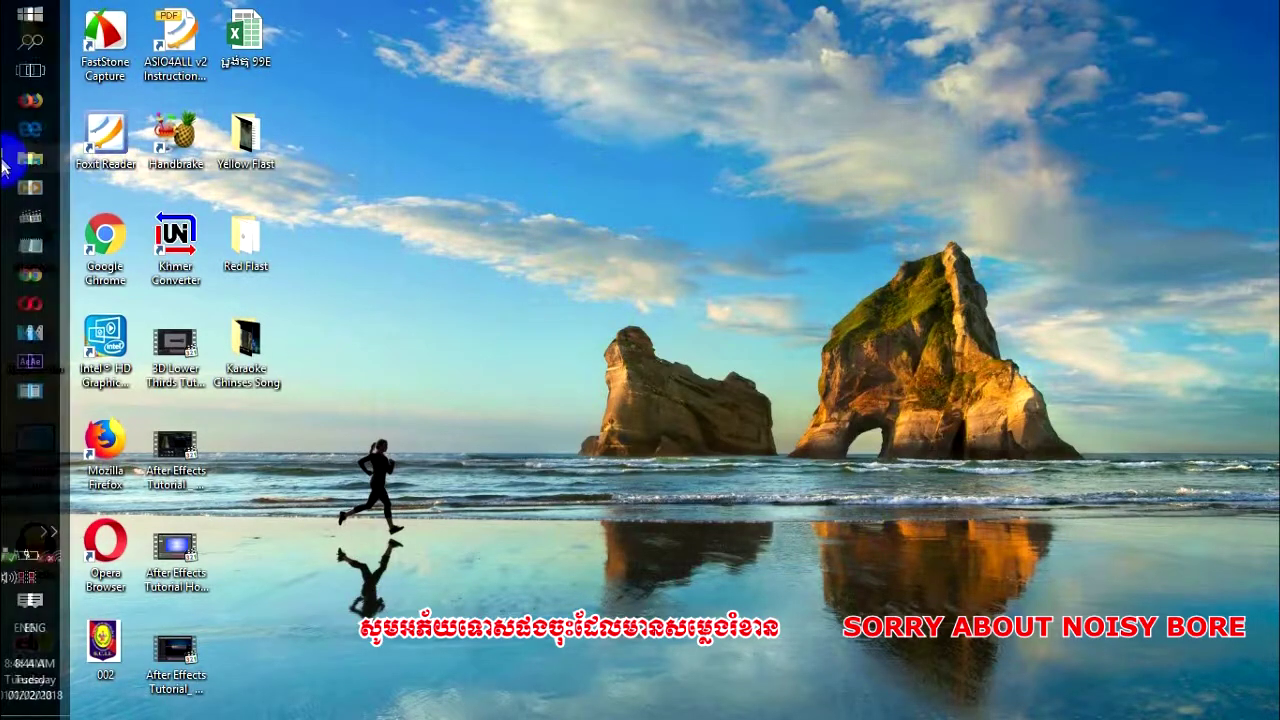
- Switch to the File Explorer window of DVD Drive (I:) and copy the Crack application
click(18, 160)
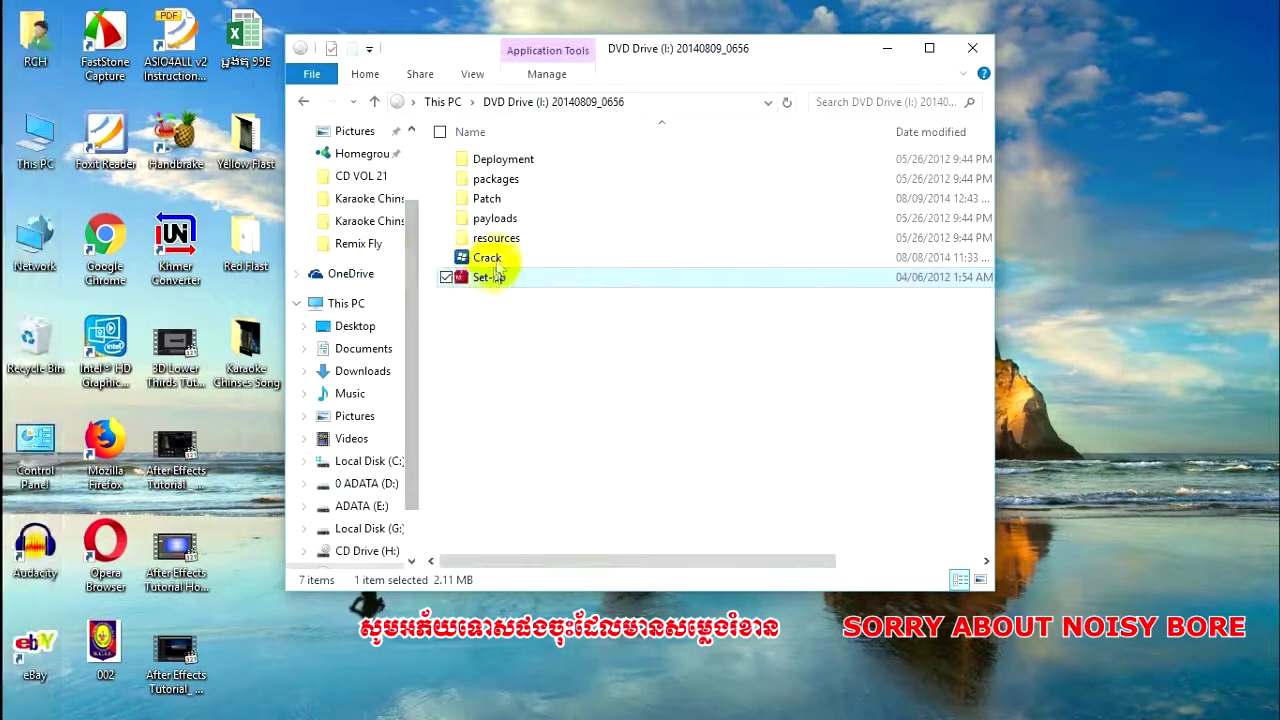
click(545, 260)
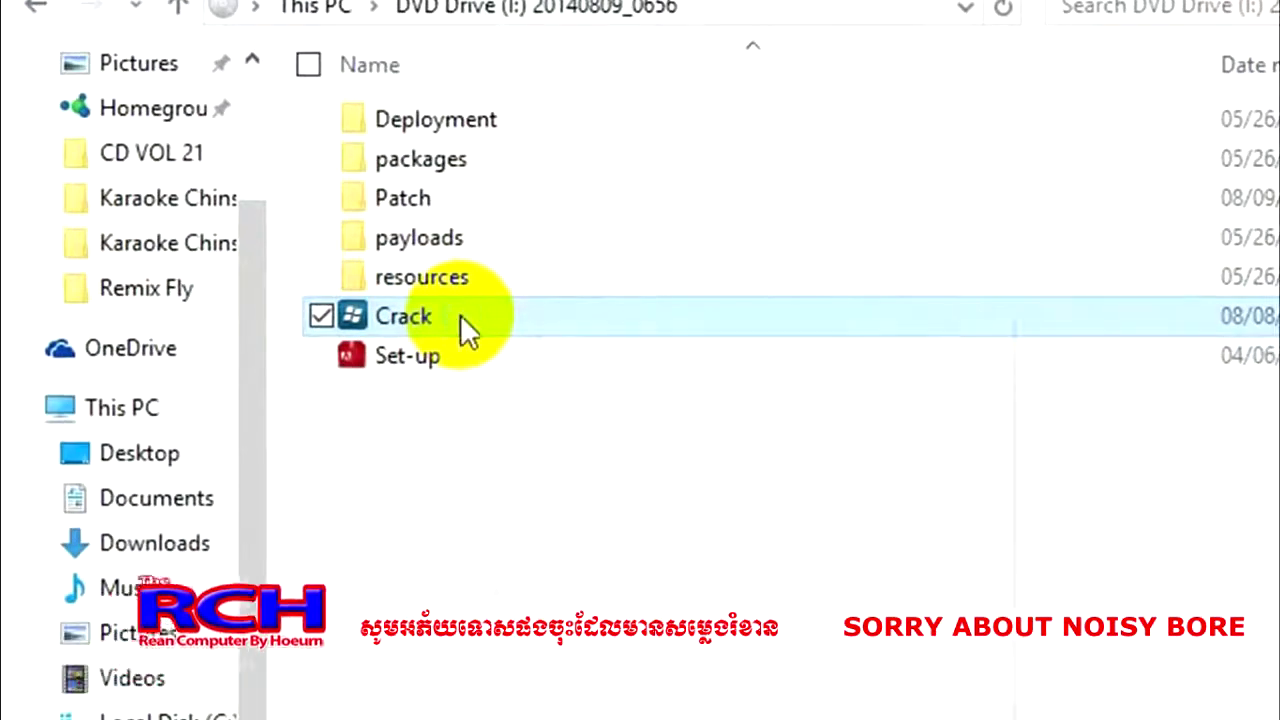
right_click(516, 260)
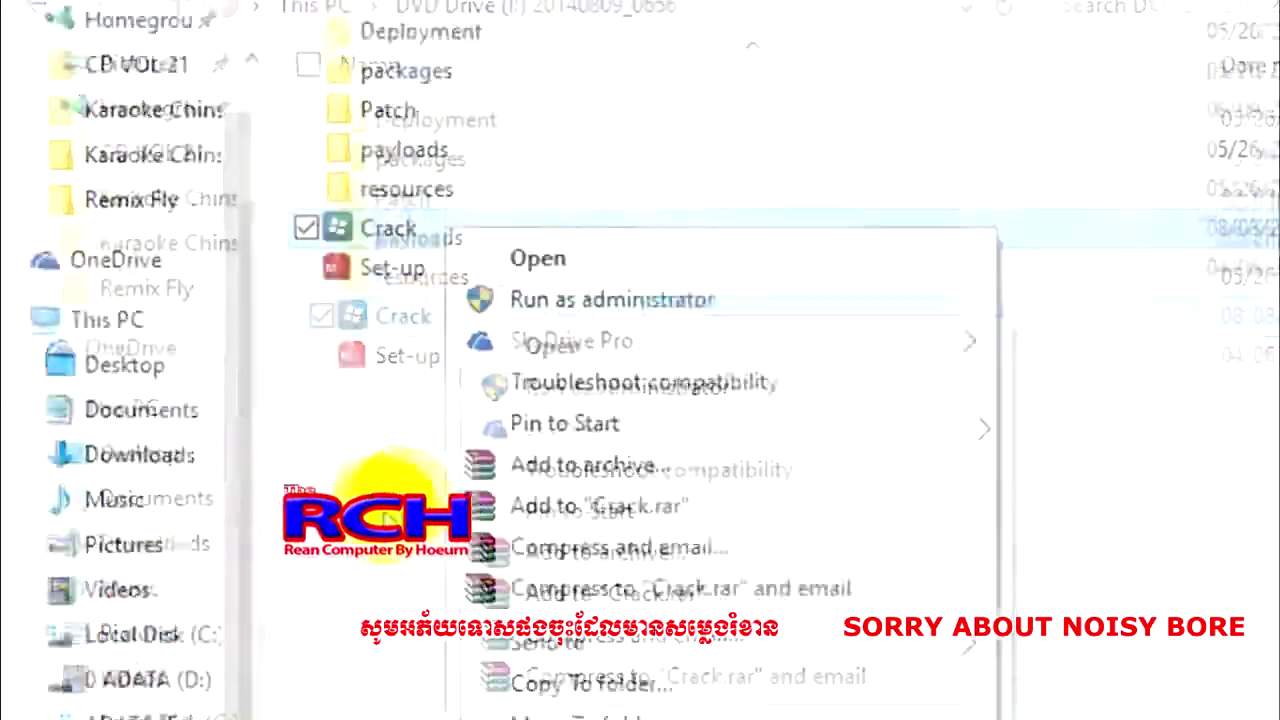
click(434, 474)
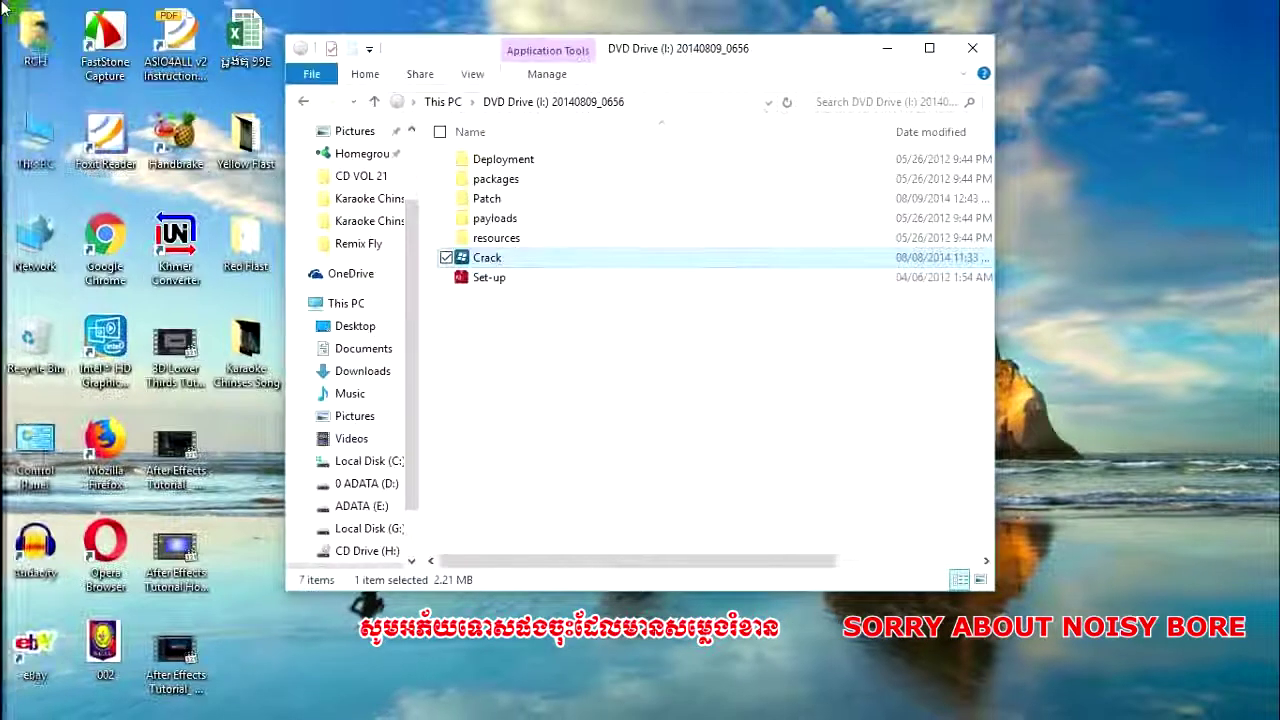
- Find Adobe Photoshop CS6 (64 Bit) among all installed apps and open its shortcut's file location
mouse_move(8, 14)
click(8, 14)
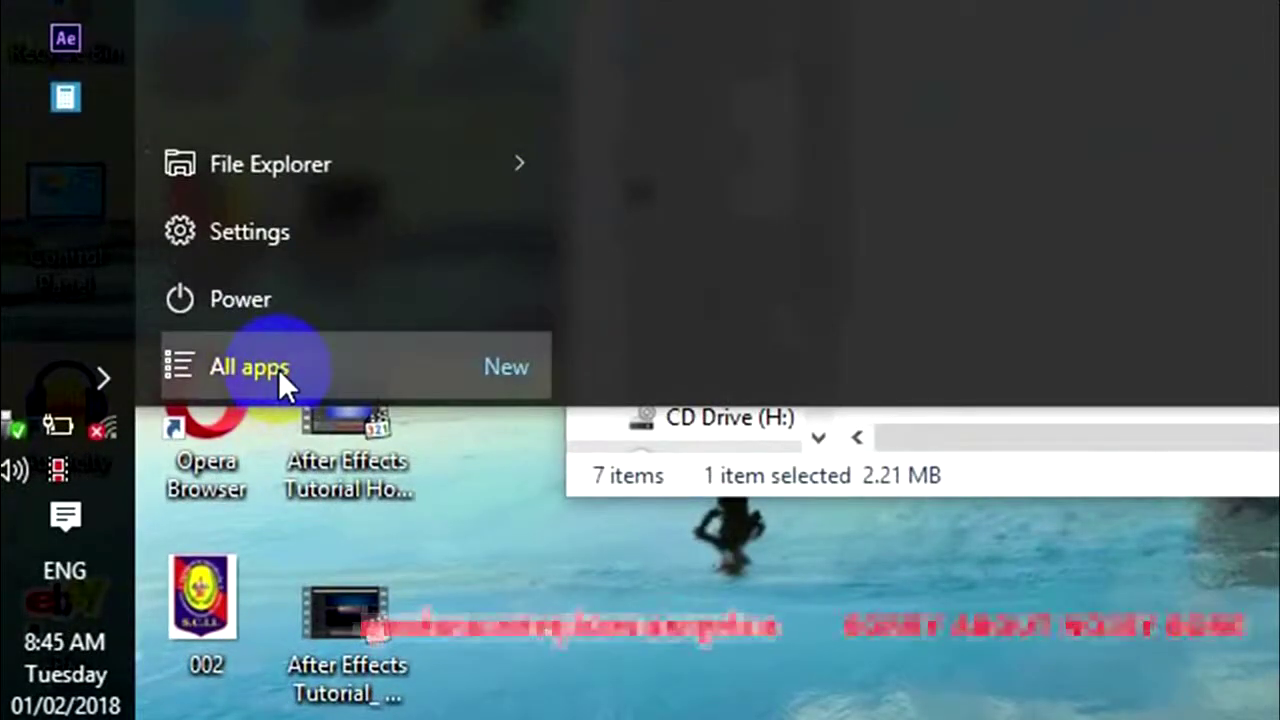
click(278, 368)
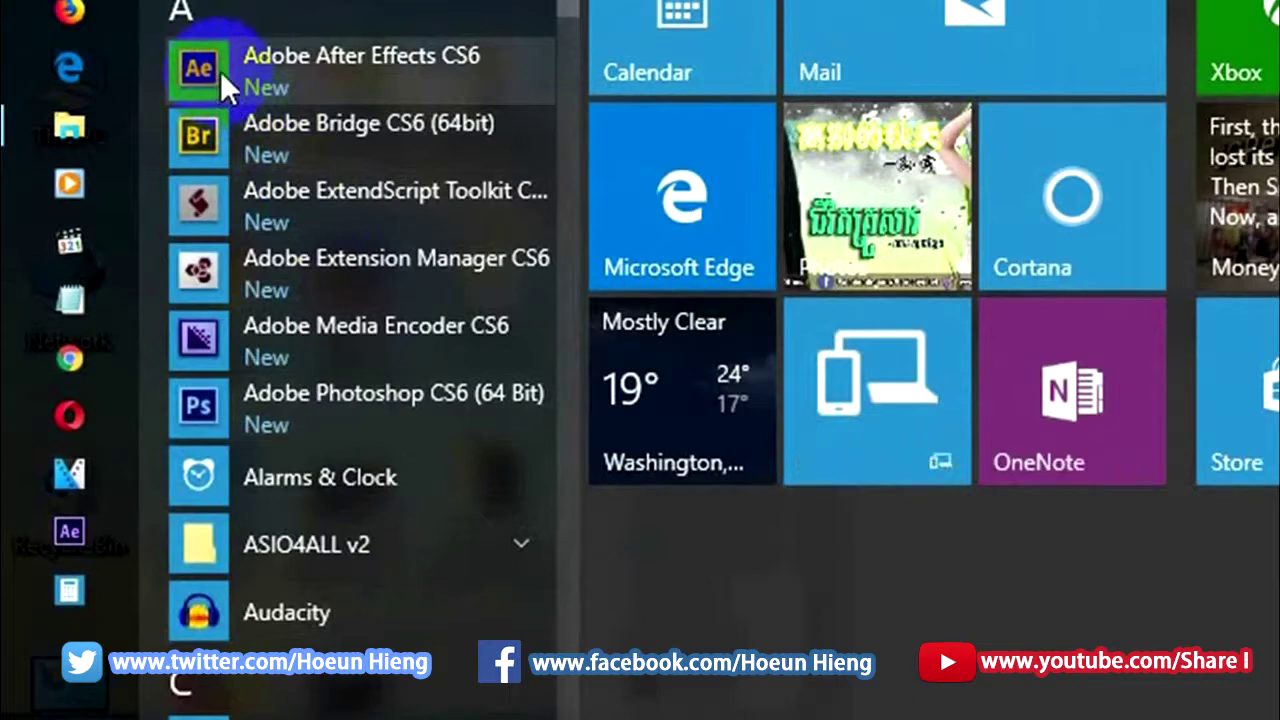
right_click(340, 414)
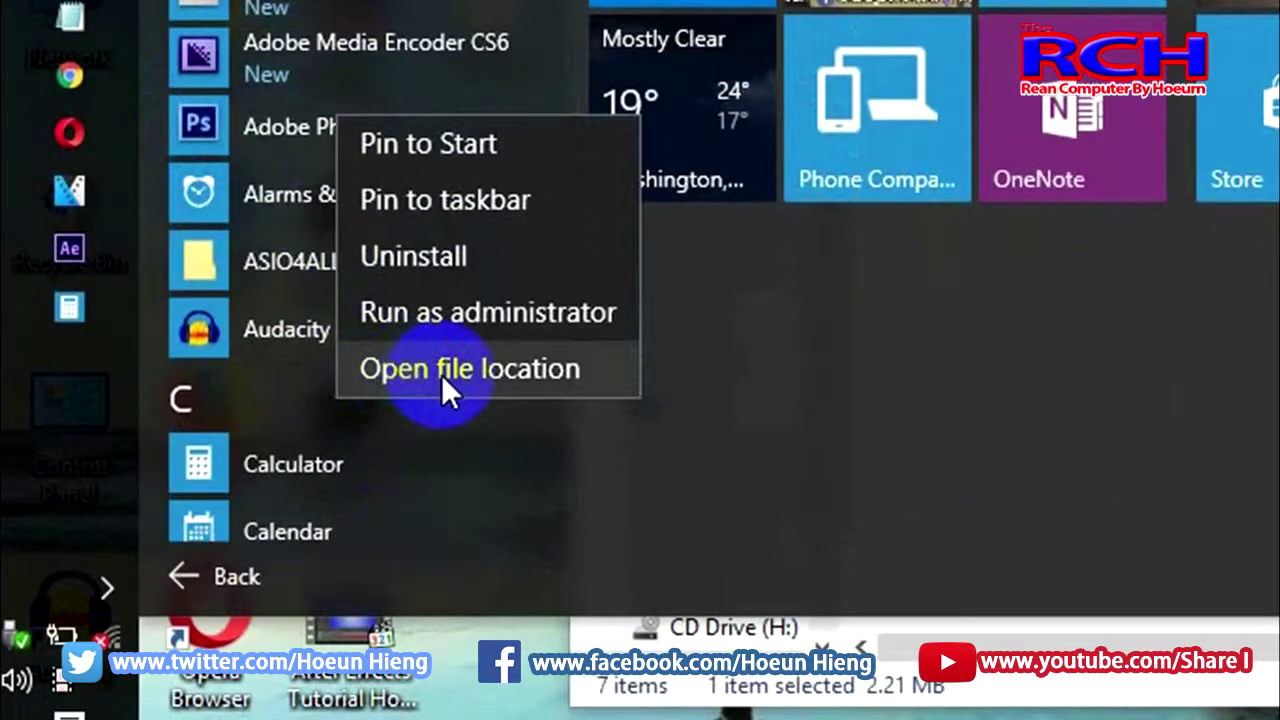
click(441, 374)
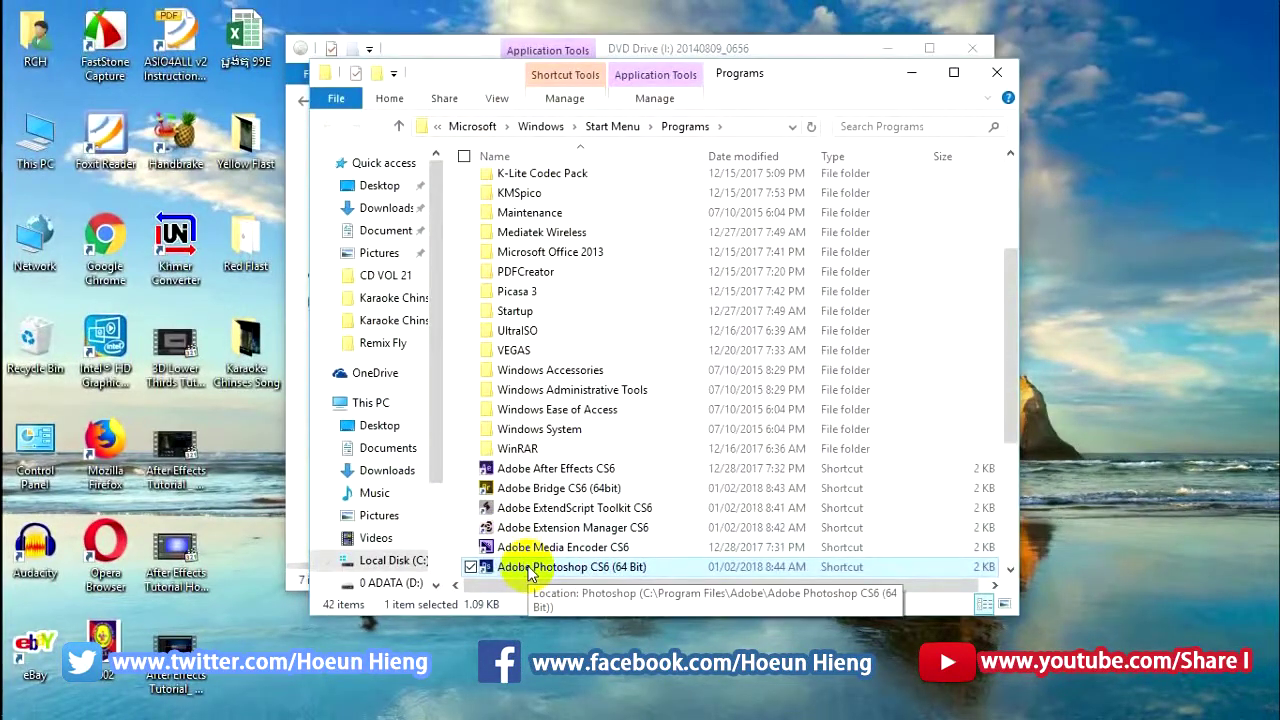
- Create a desktop shortcut for Adobe Photoshop CS6 (64 Bit) and close the Programs folder
right_click(530, 568)
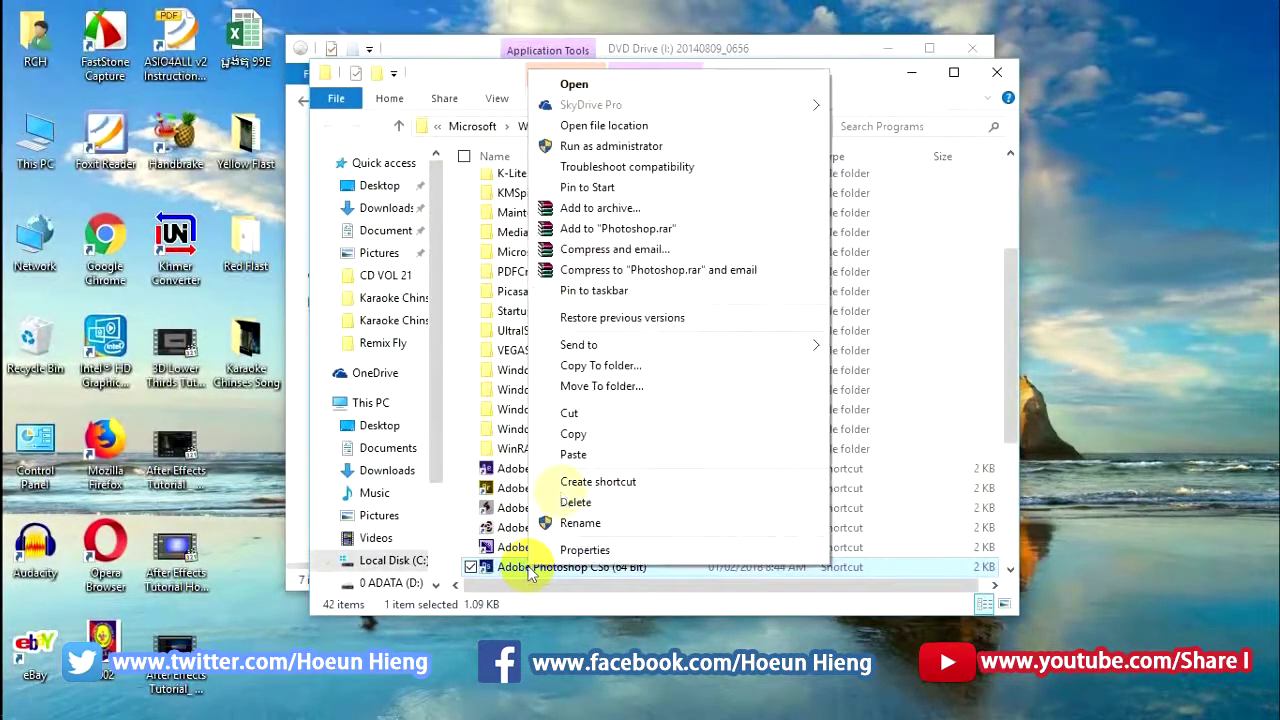
click(575, 347)
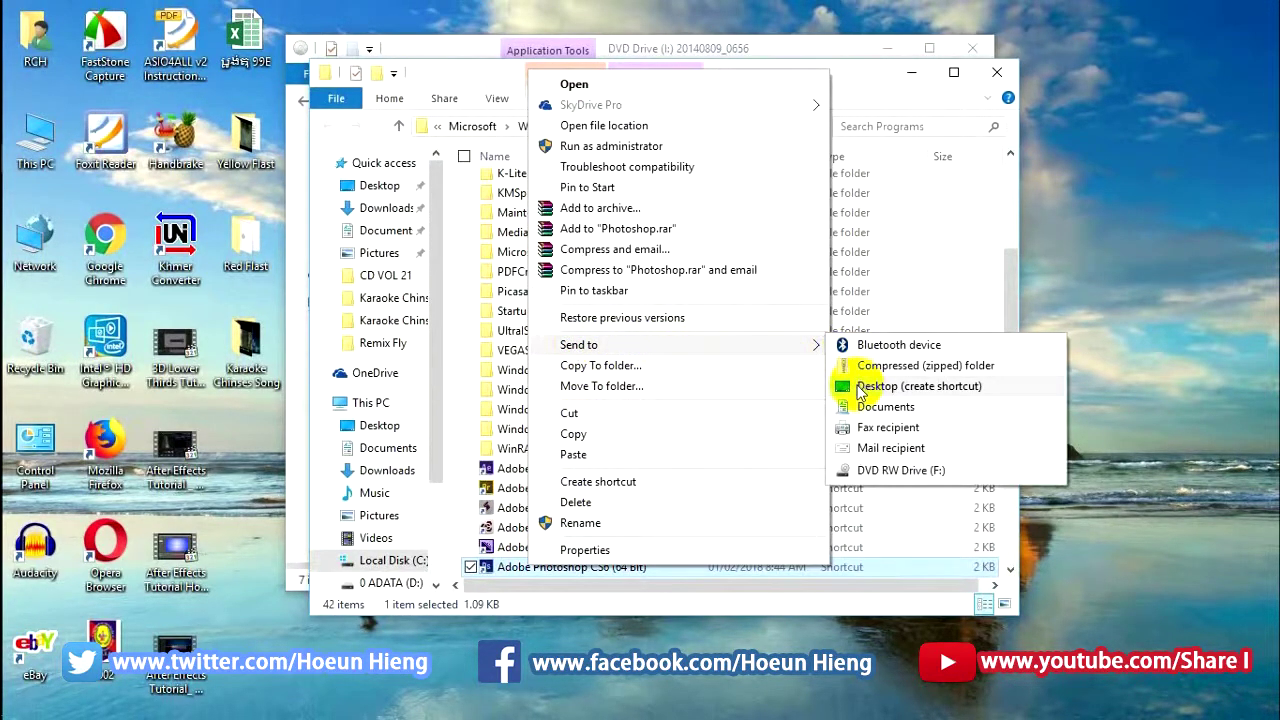
click(860, 388)
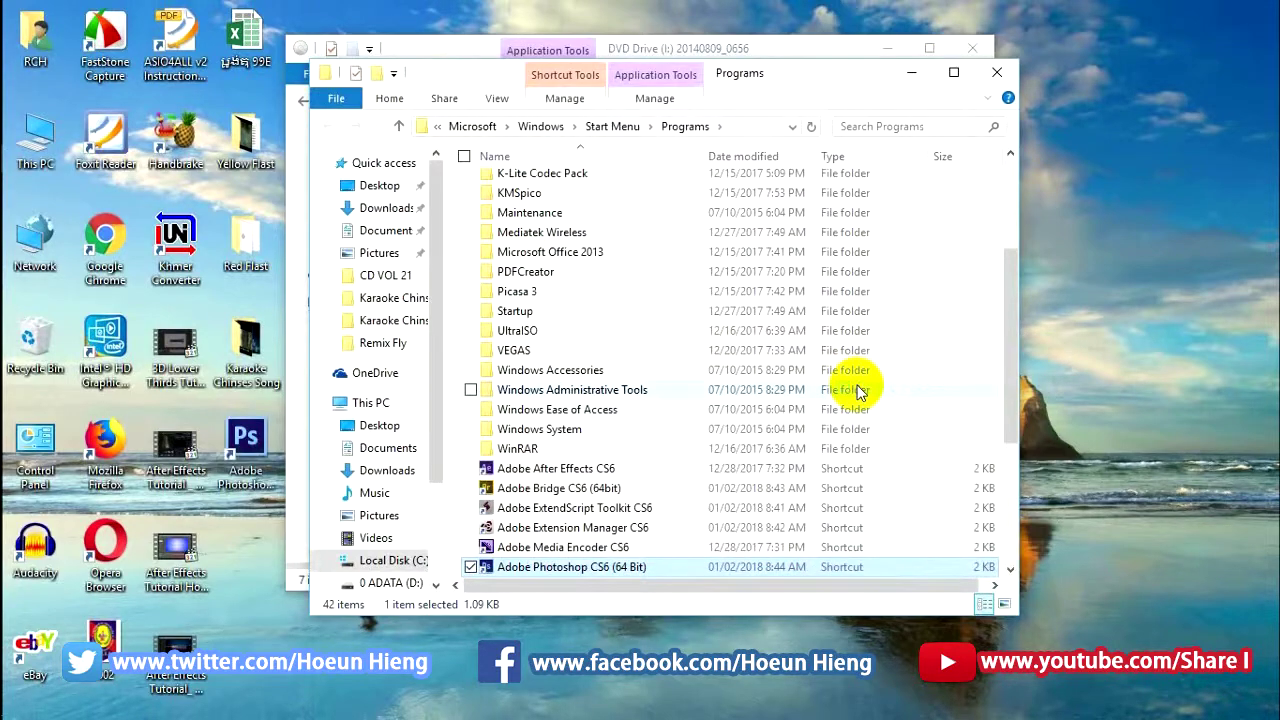
click(993, 74)
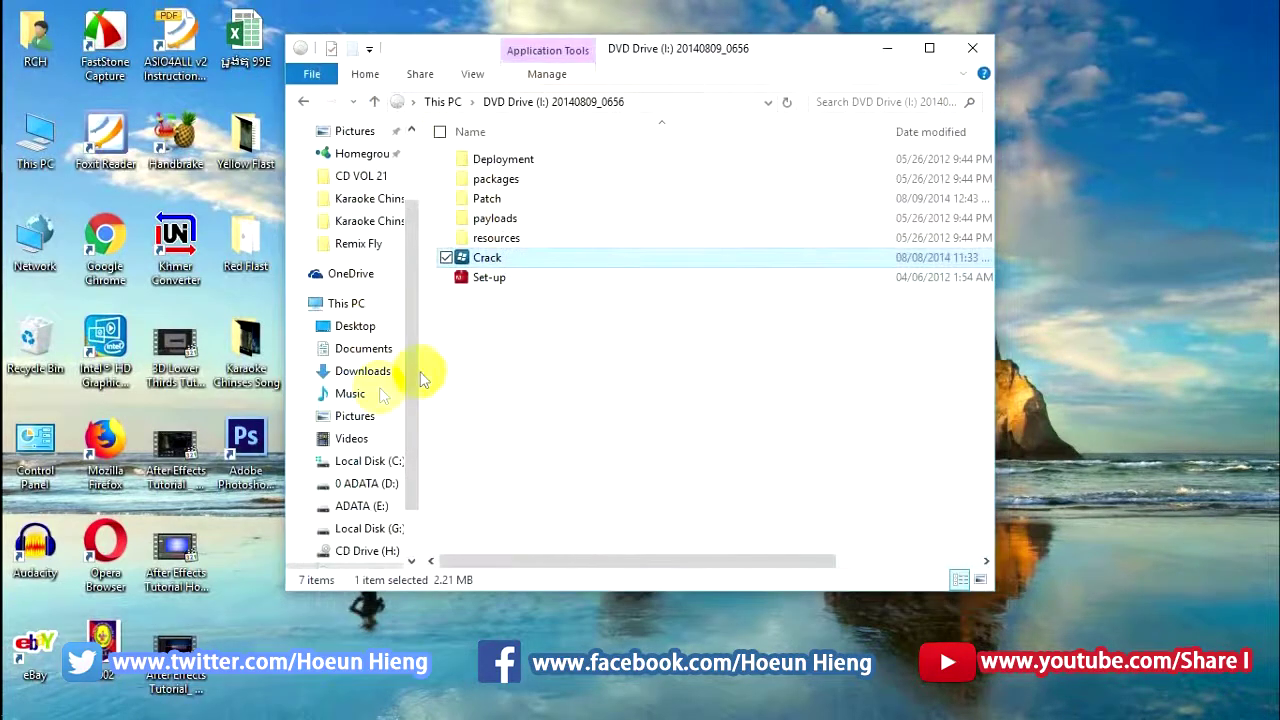
- Open the installation folder from the Photoshop desktop shortcut and paste the copied Crack application there with administrator permission
right_click(266, 446)
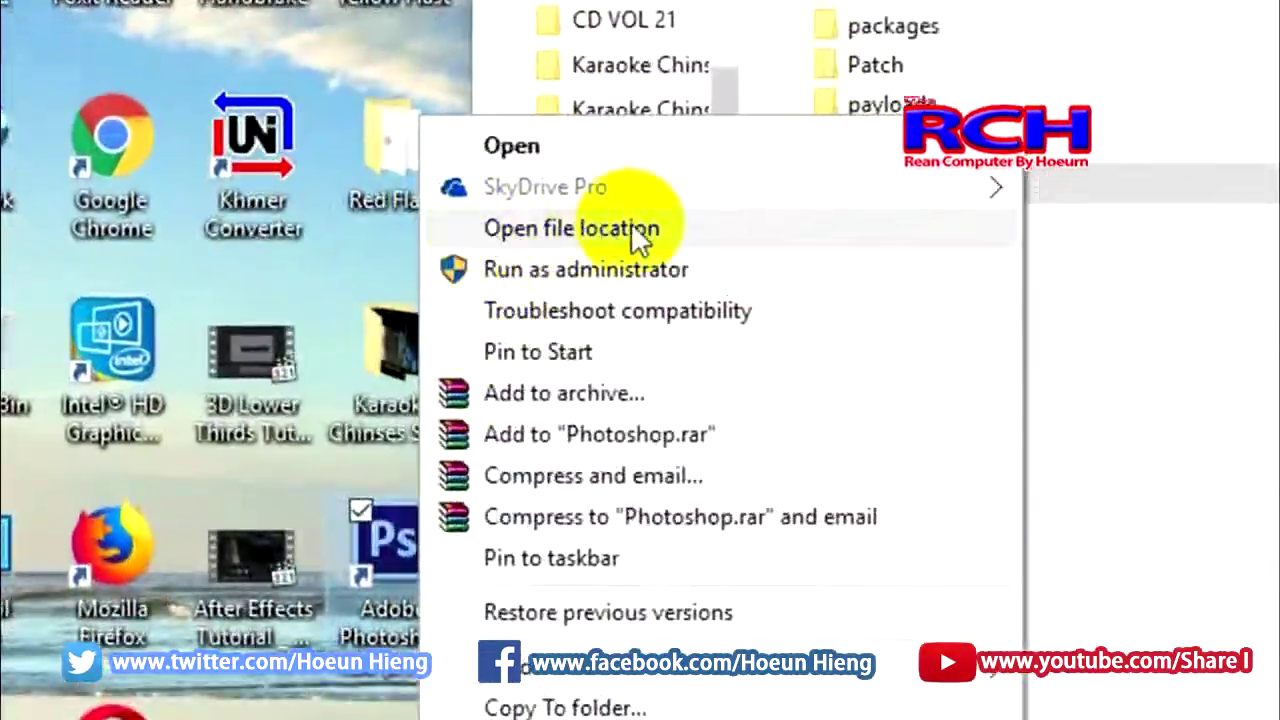
click(625, 232)
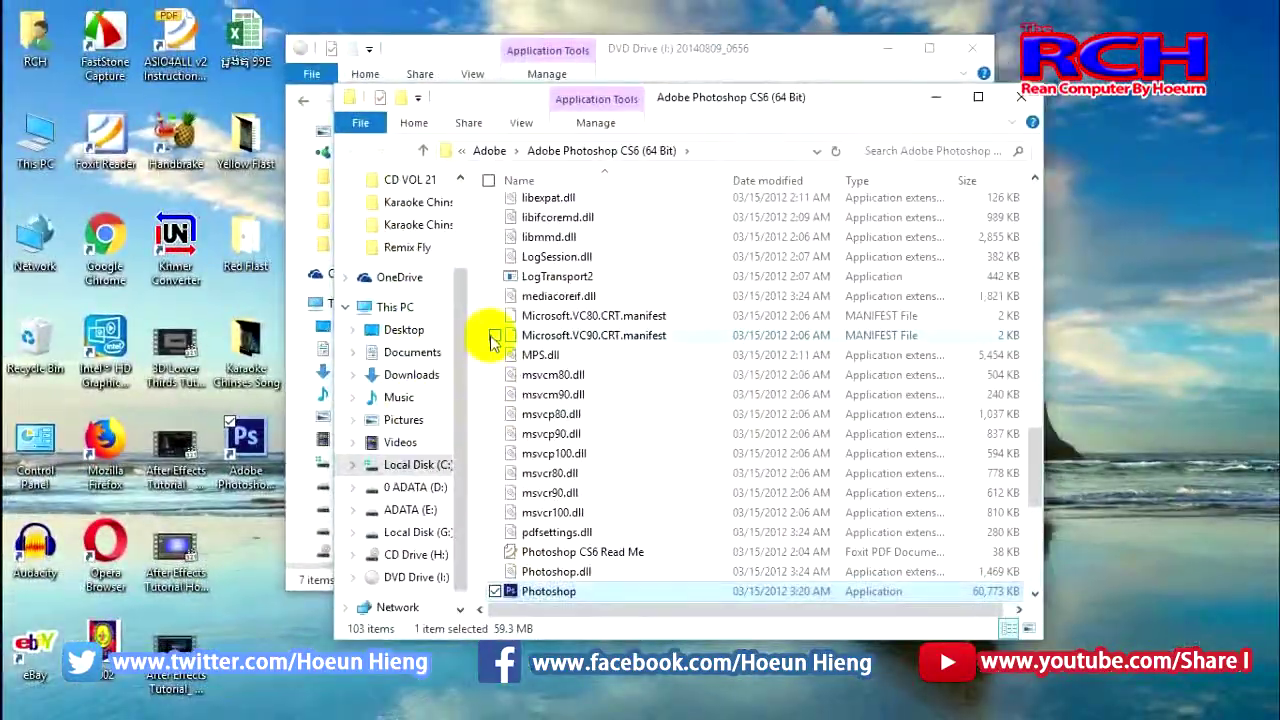
right_click(481, 340)
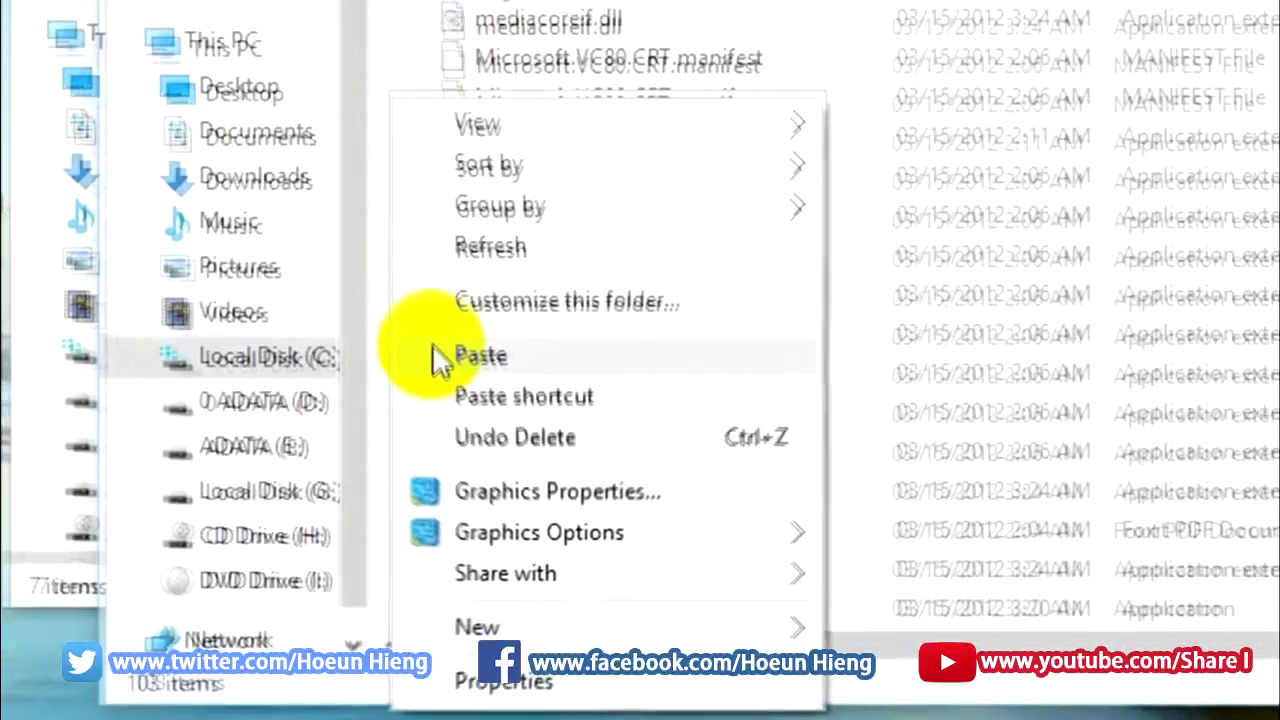
click(477, 354)
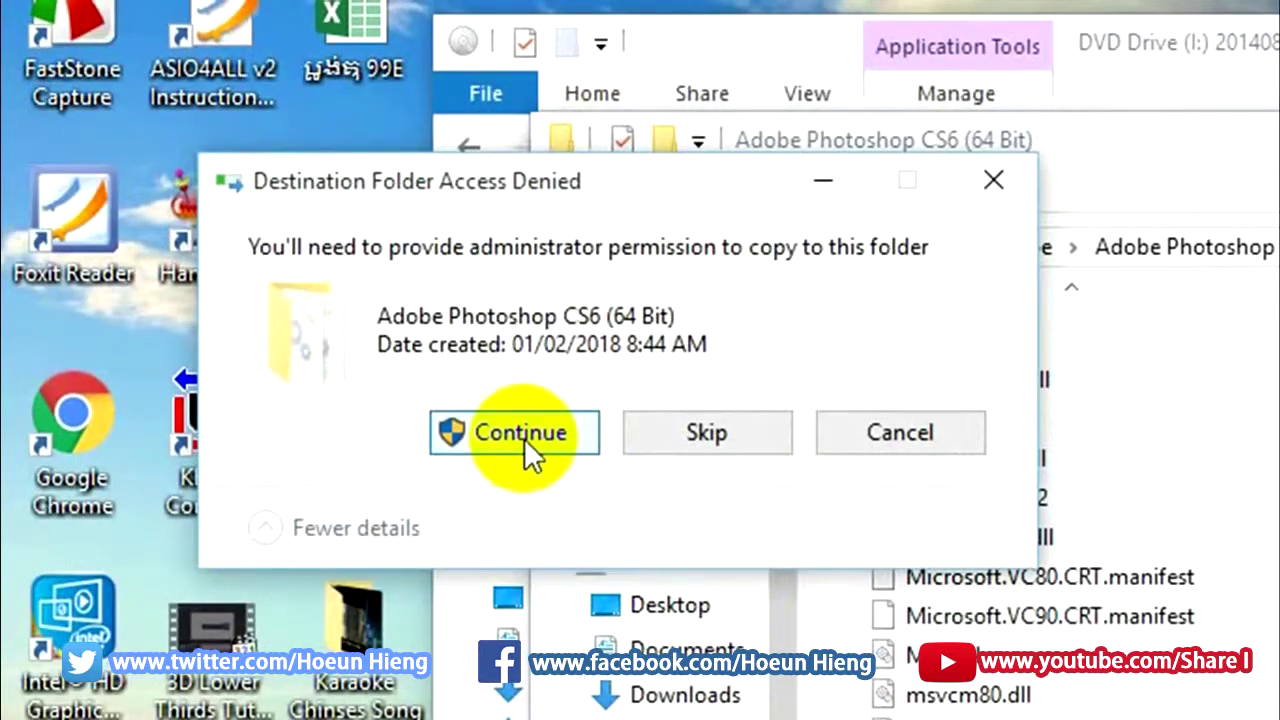
click(524, 438)
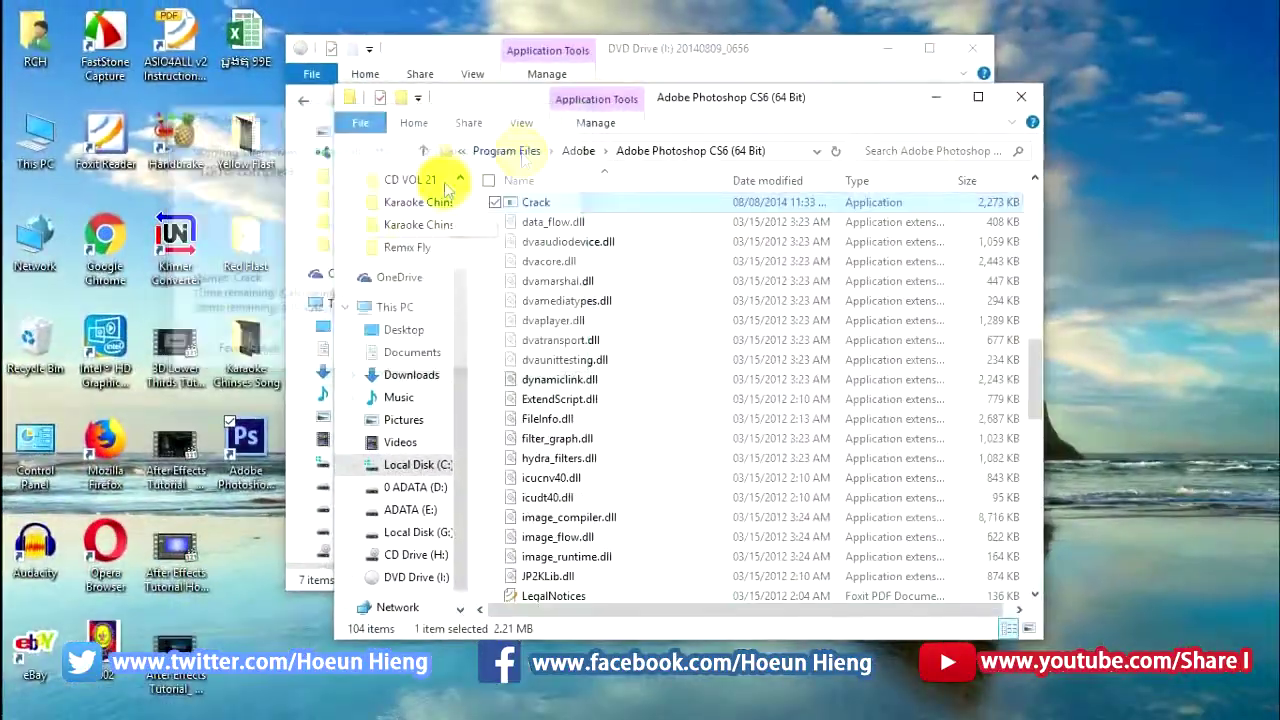
- Move the Photoshop folder window aside and open the x64 folder inside Patch > Crack on DVD Drive (I:)
drag(486, 100, 705, 238)
click(508, 201)
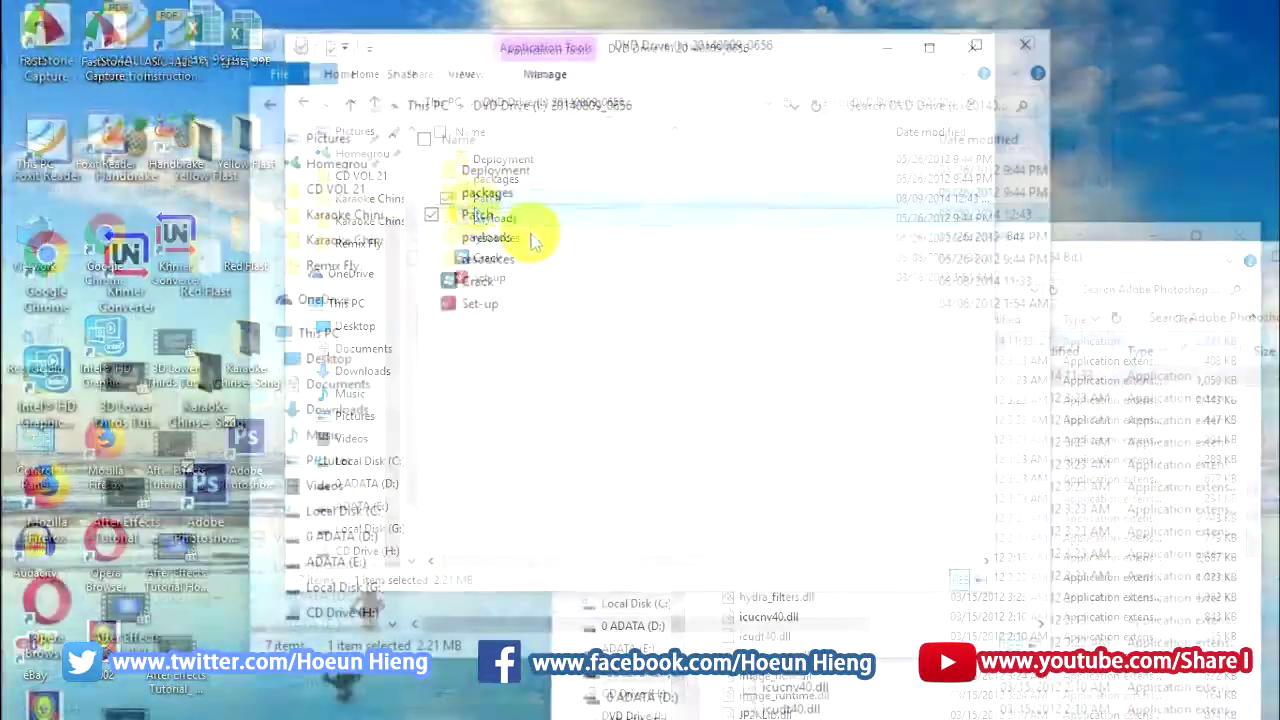
double_click(493, 335)
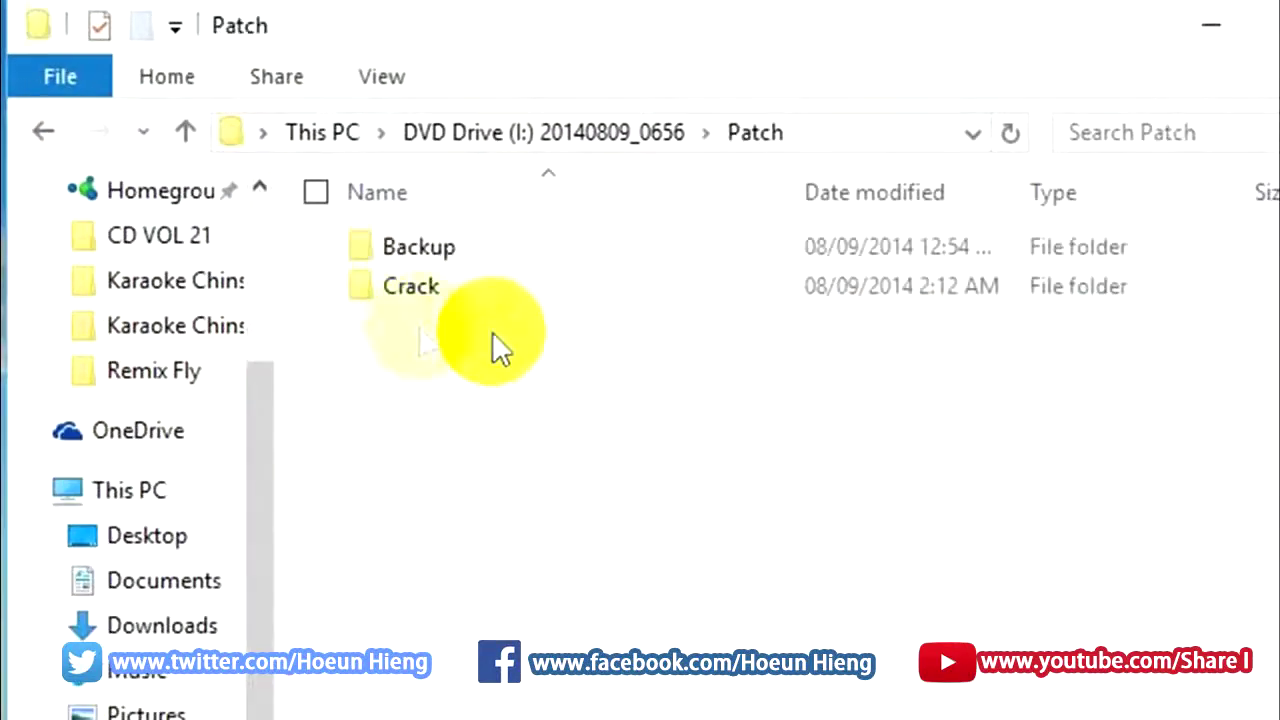
double_click(410, 300)
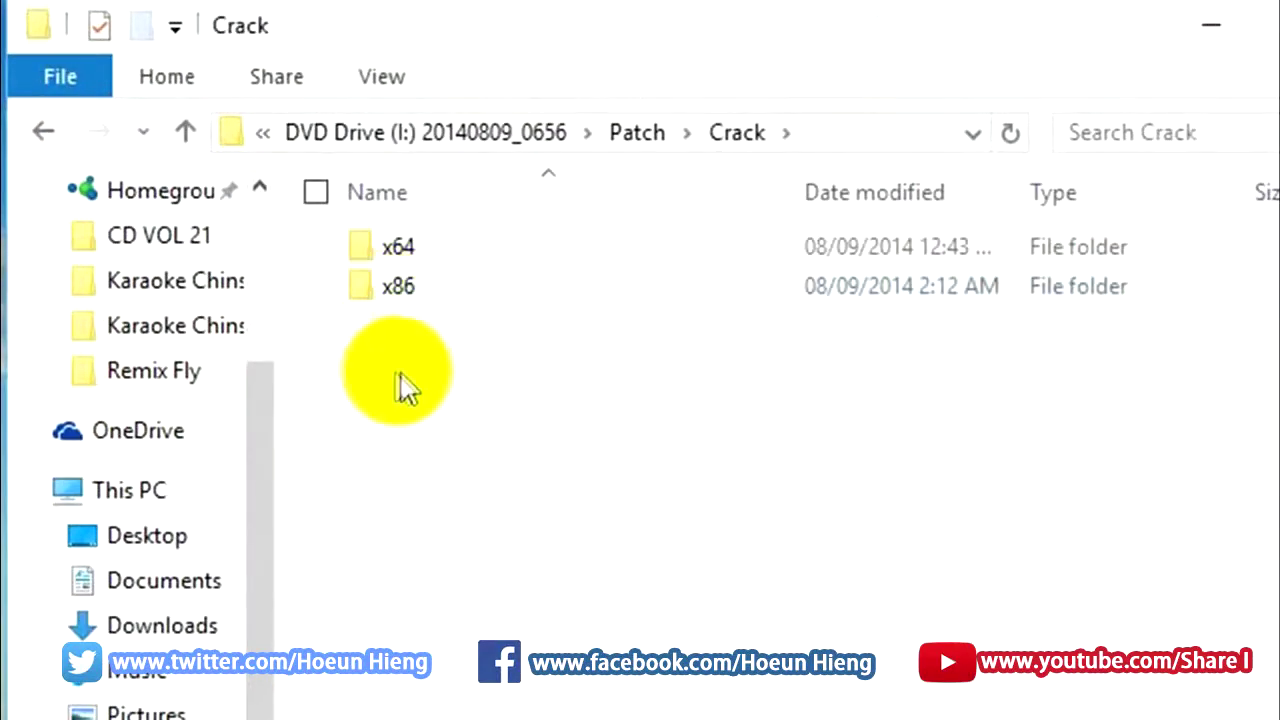
click(405, 292)
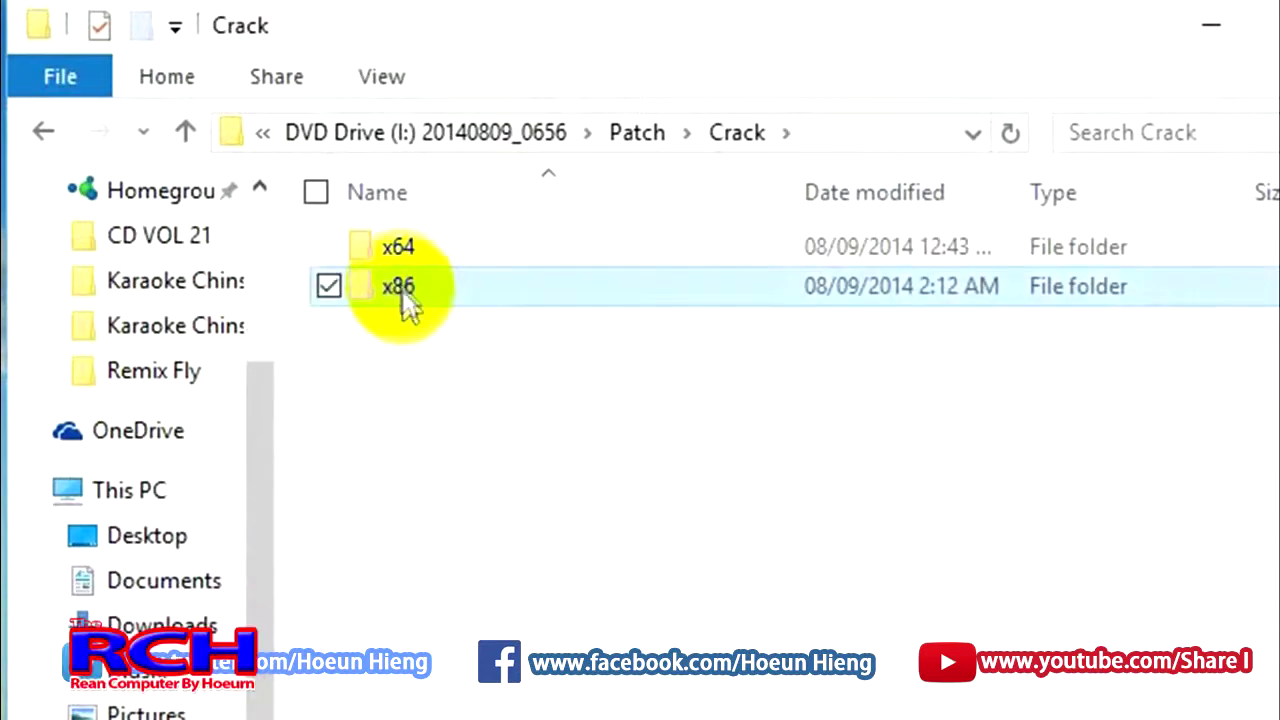
drag(423, 368, 376, 305)
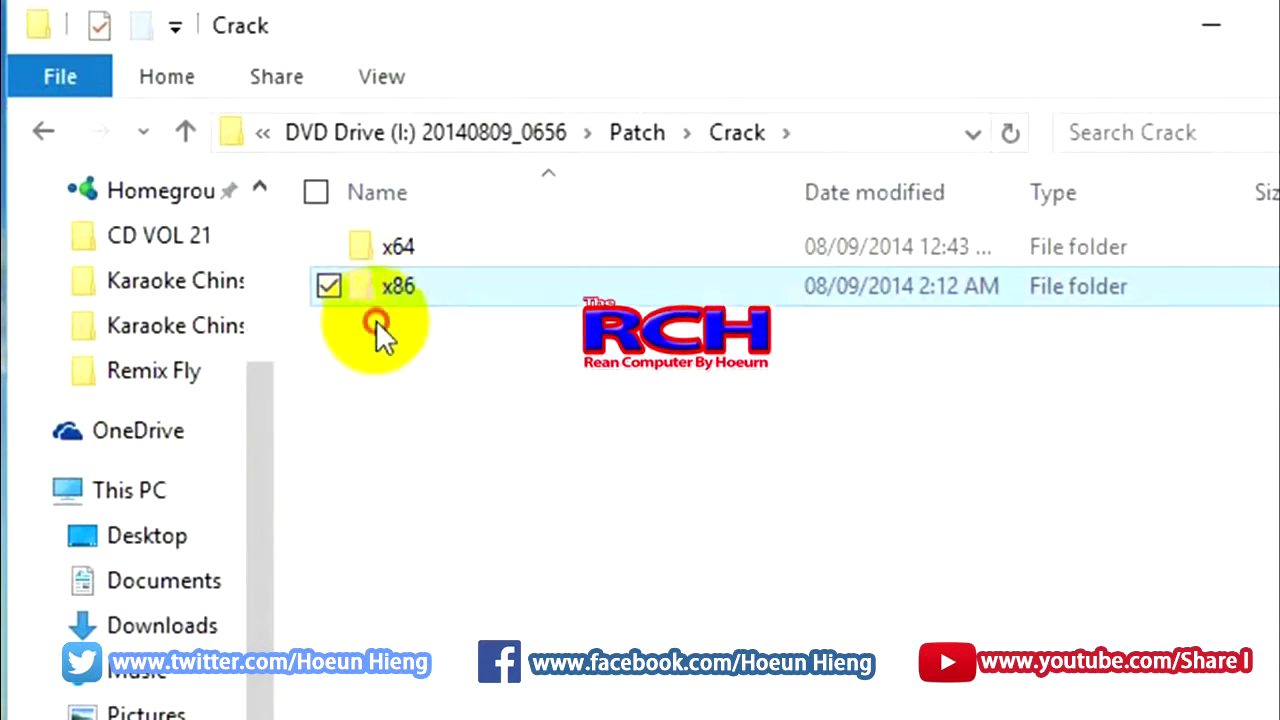
click(376, 321)
click(408, 248)
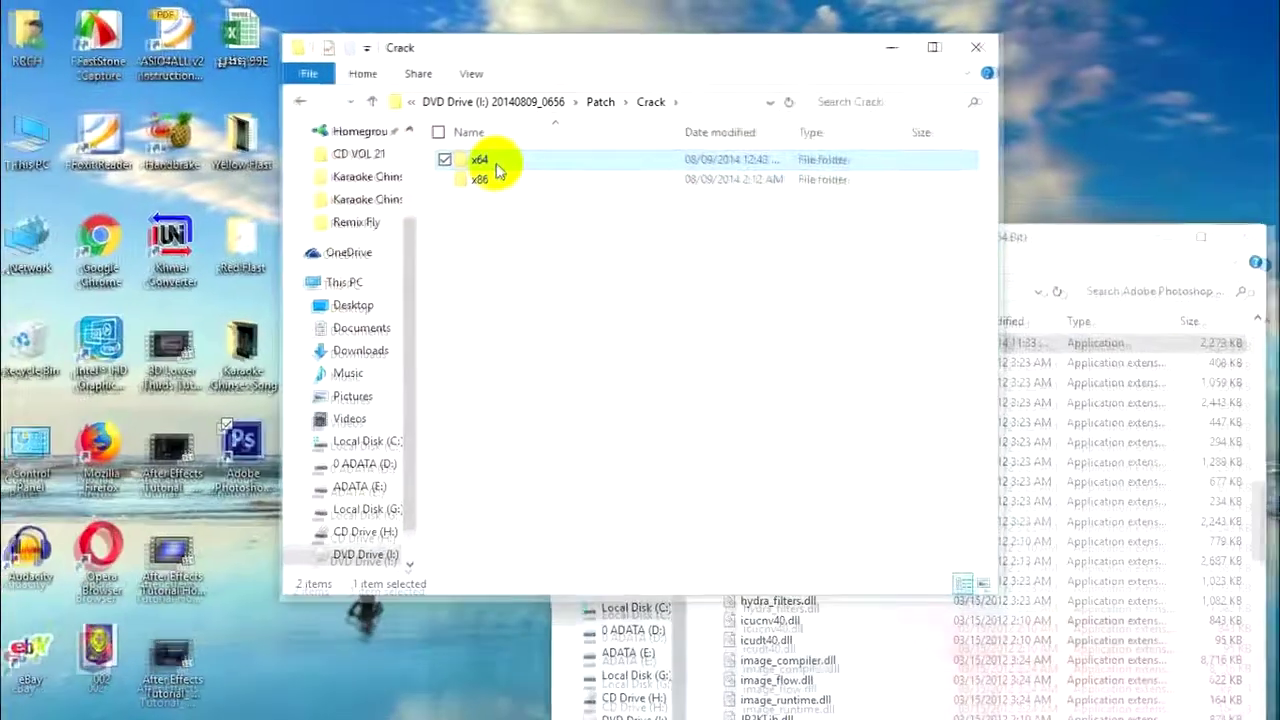
double_click(503, 167)
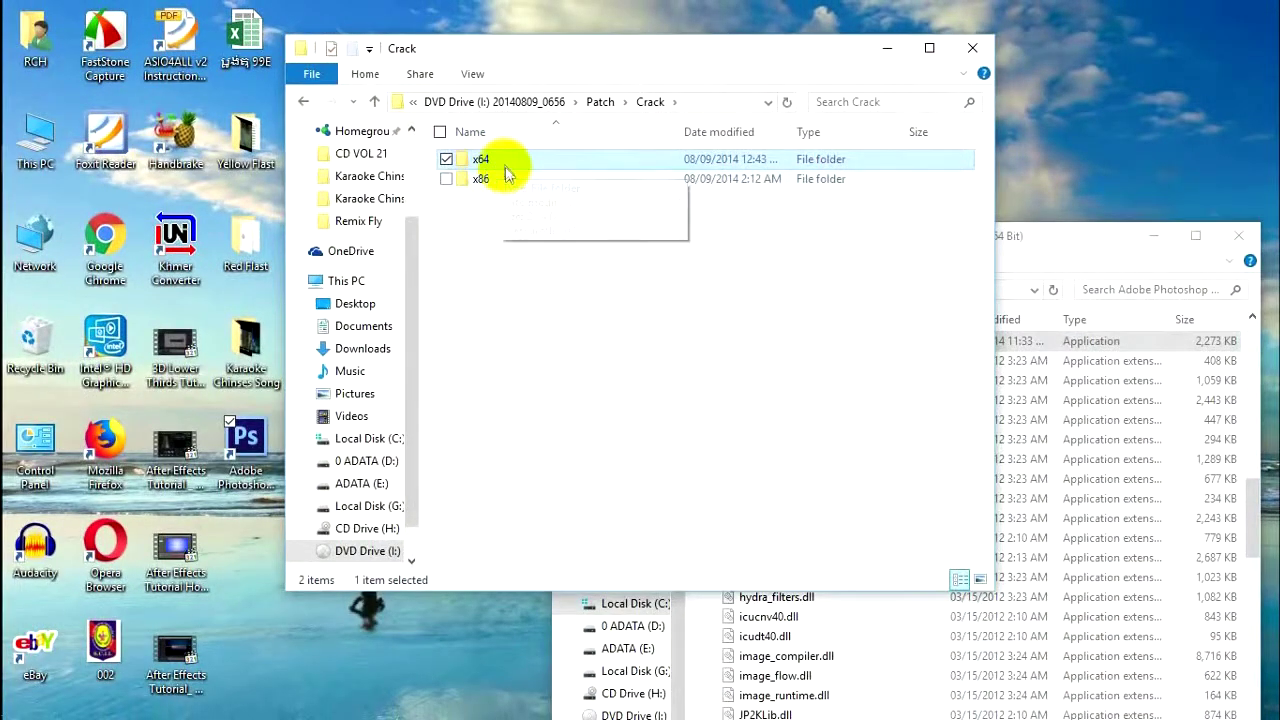
- Copy amtlib.dll from the x64 folder and move the Adobe Photoshop CS6 (64 Bit) folder window over the source window
click(481, 167)
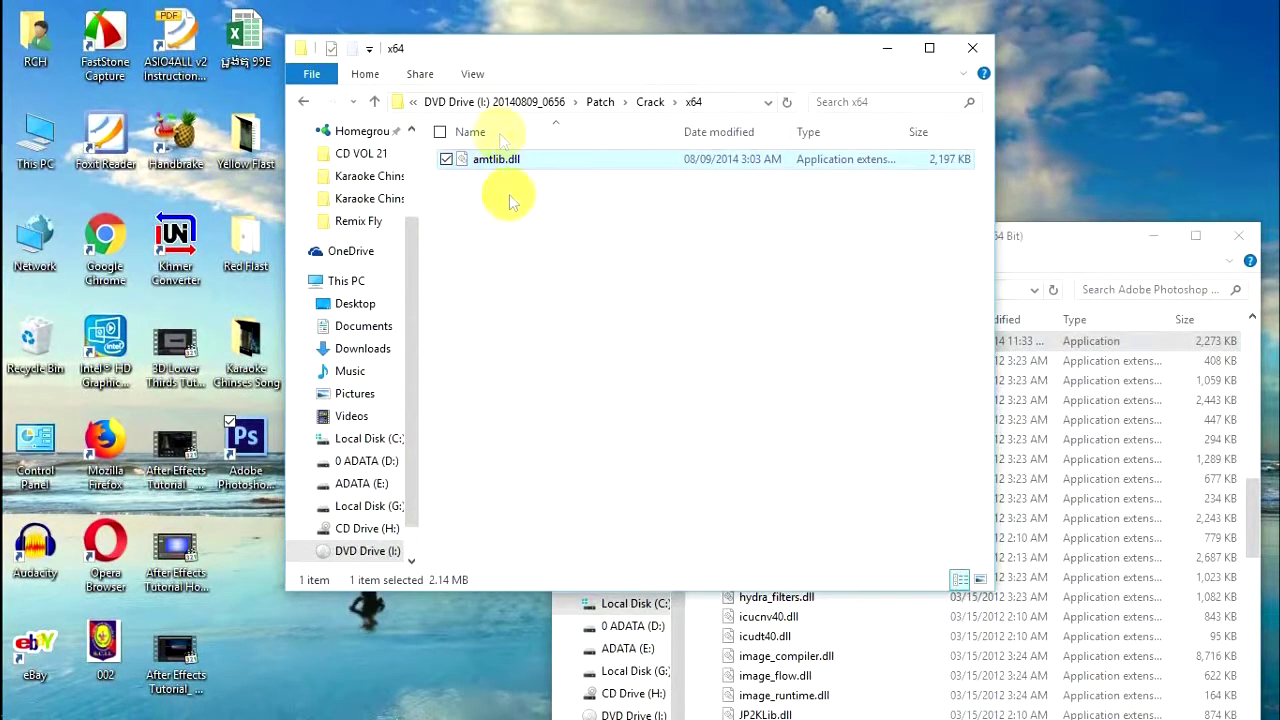
right_click(499, 168)
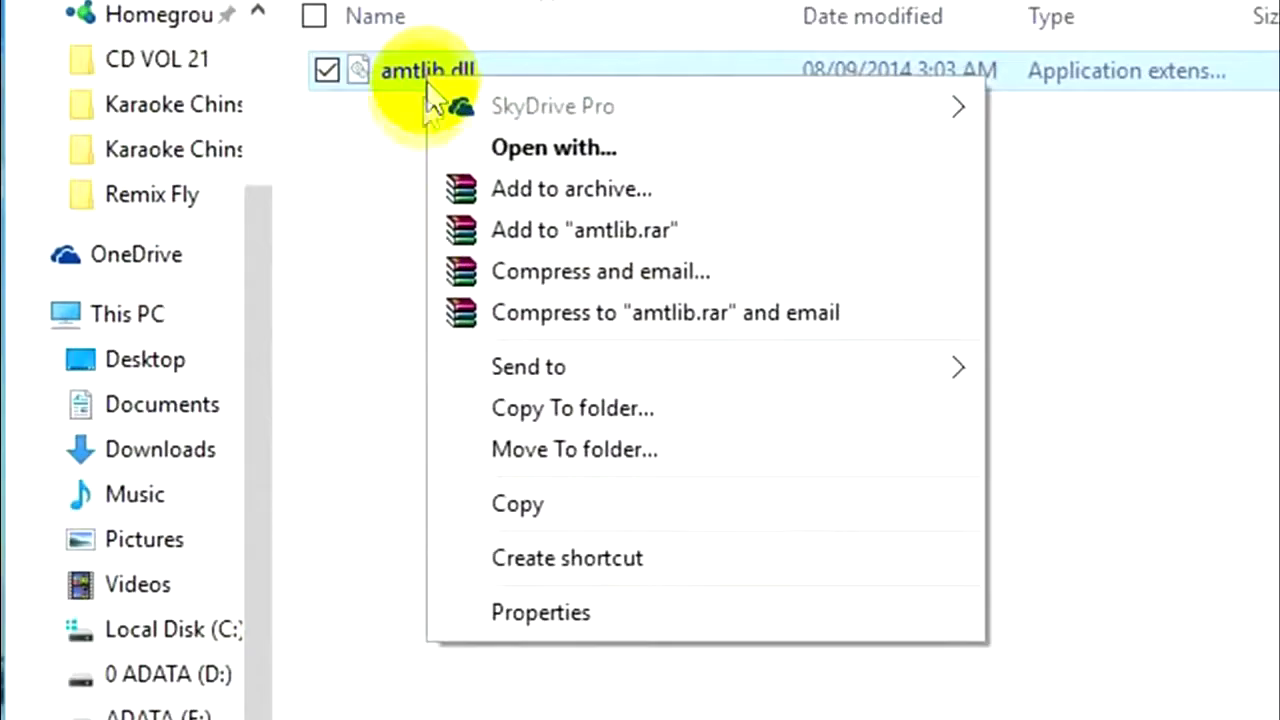
click(476, 510)
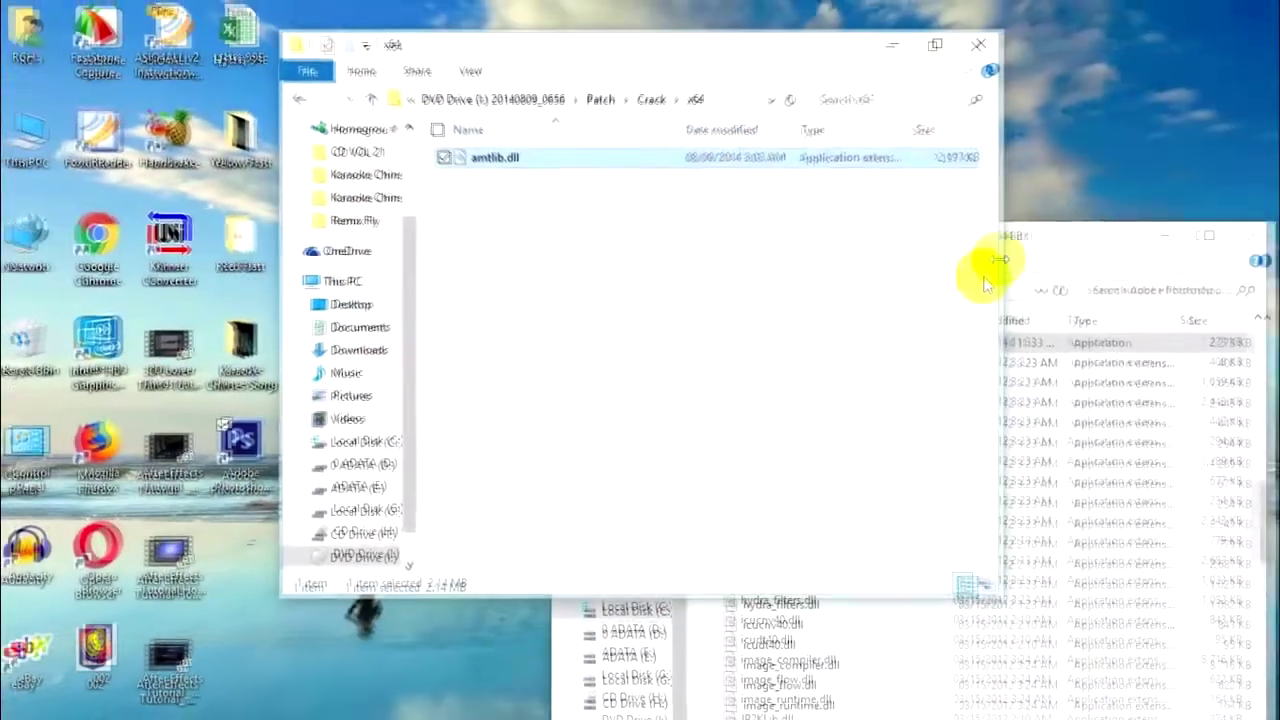
drag(1006, 243, 722, 70)
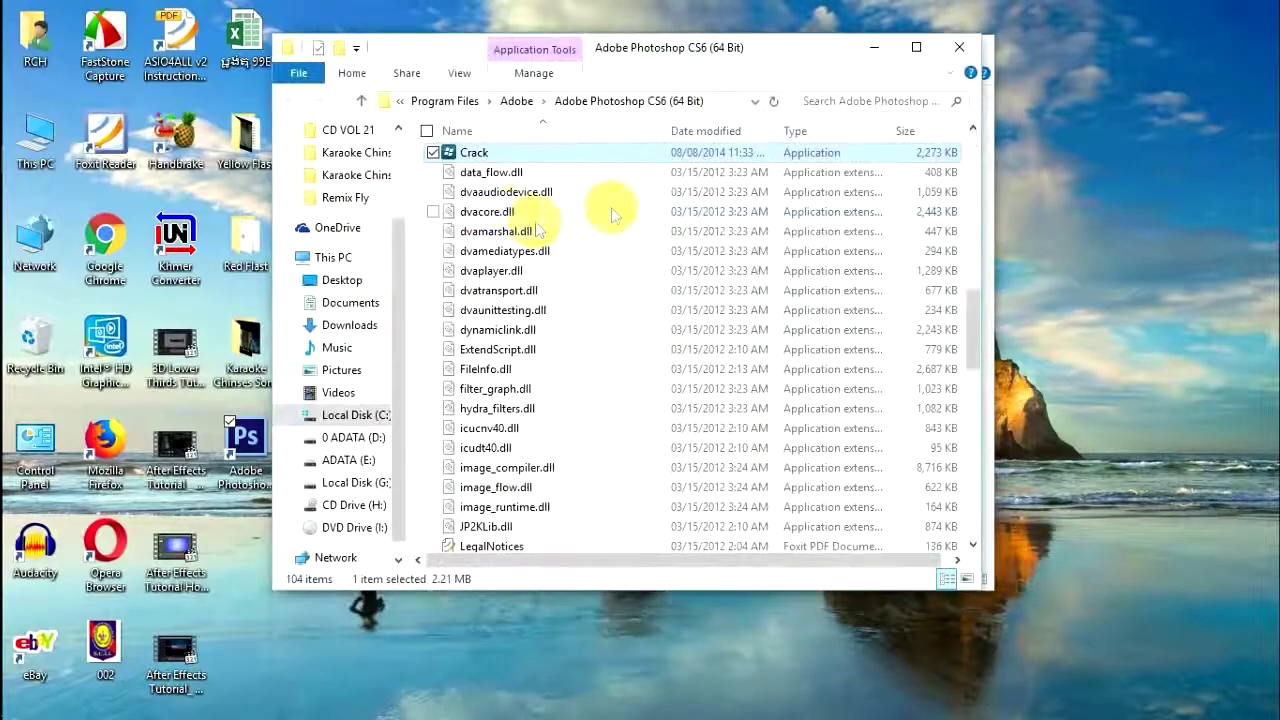
- Paste amtlib.dll into the Adobe Photoshop CS6 (64 Bit) folder, replacing the existing file with administrator permission
right_click(419, 202)
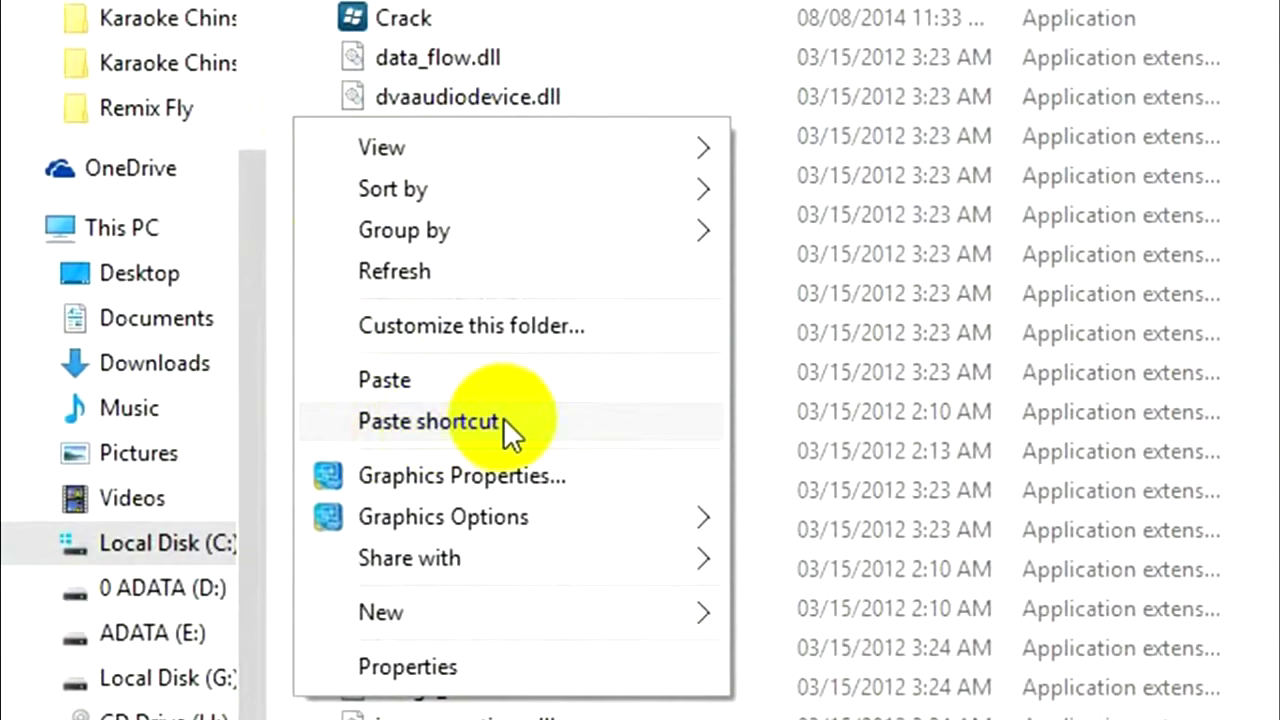
click(421, 382)
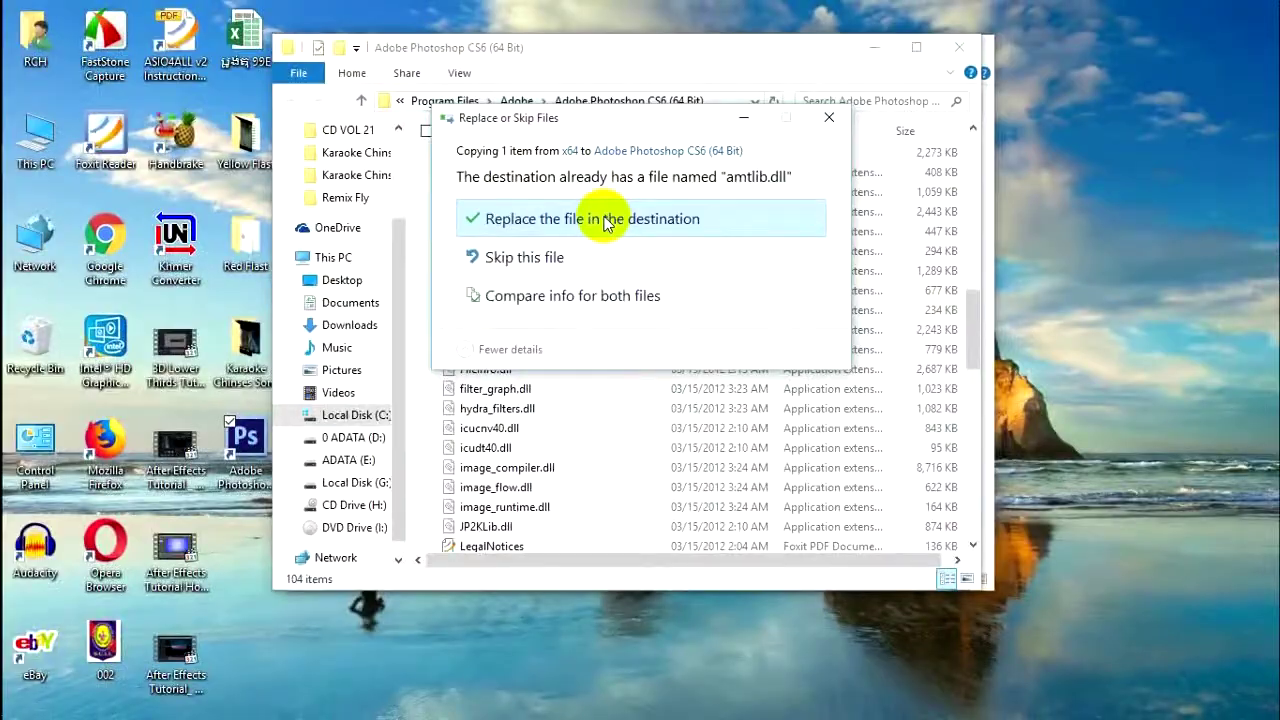
click(603, 220)
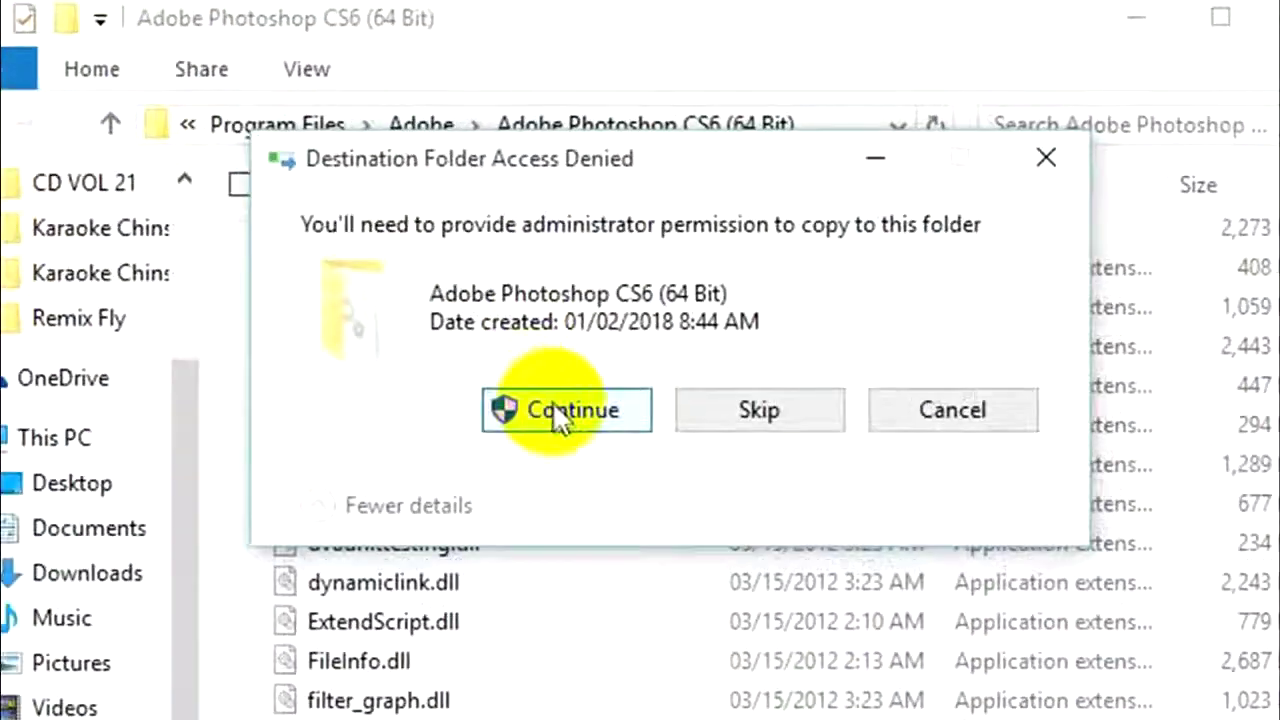
click(585, 392)
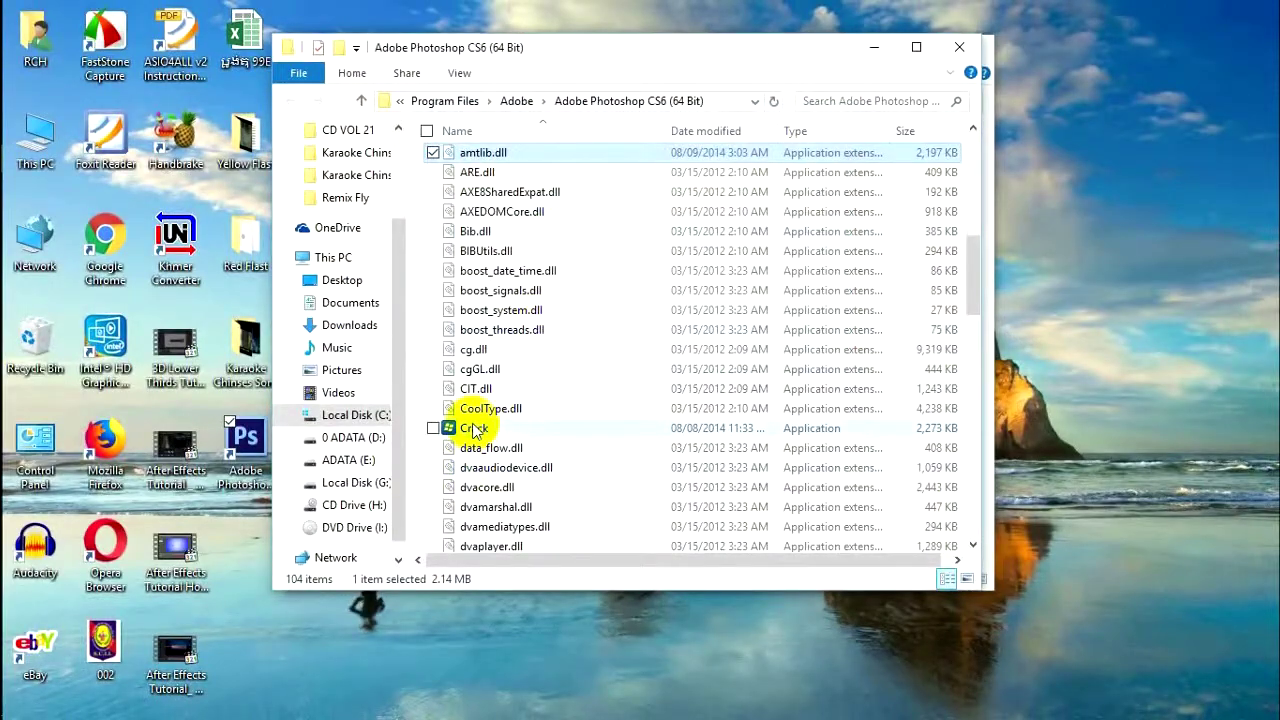
- Run the Crack application in the Photoshop folder as administrator and allow it to make changes to the PC
click(474, 428)
right_click(487, 438)
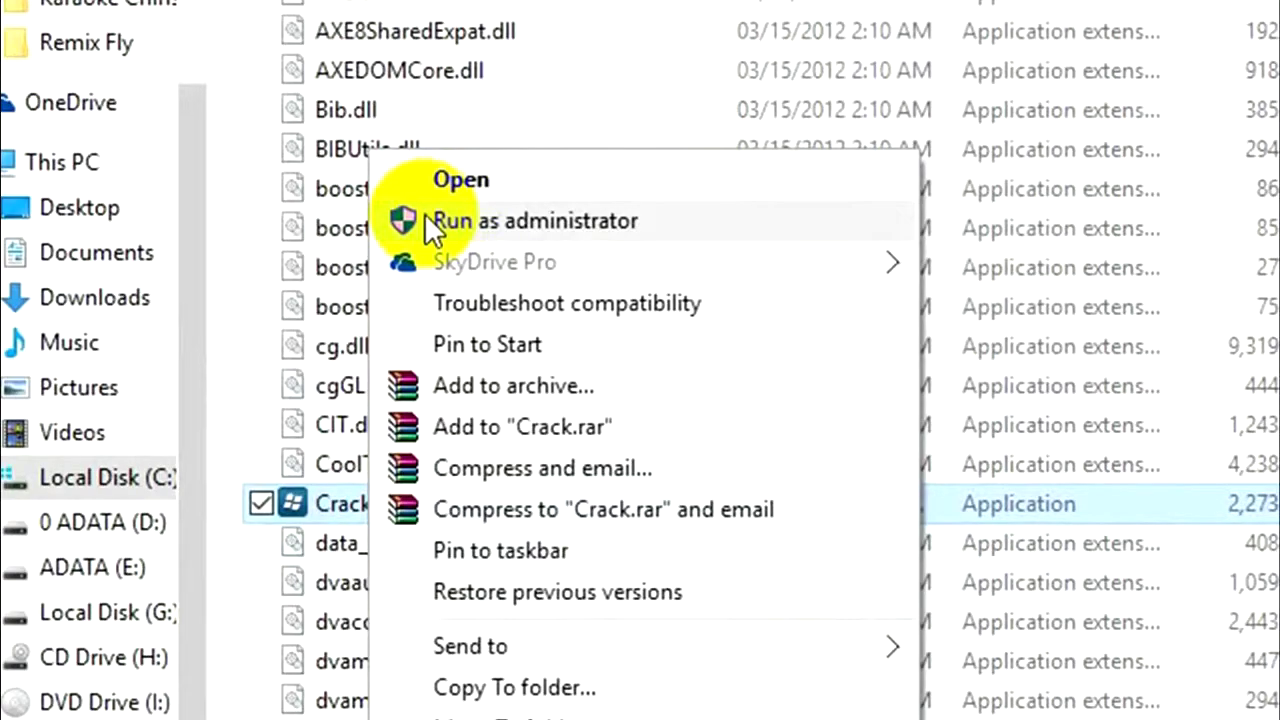
click(424, 215)
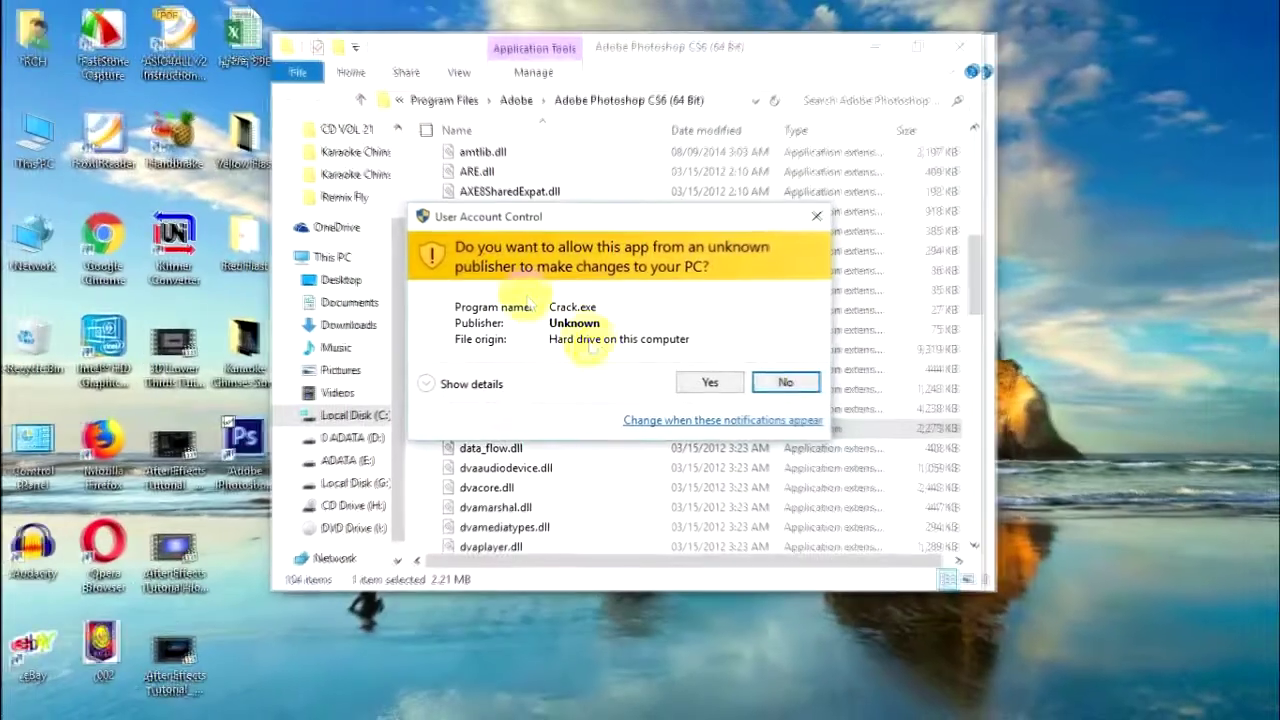
click(705, 384)
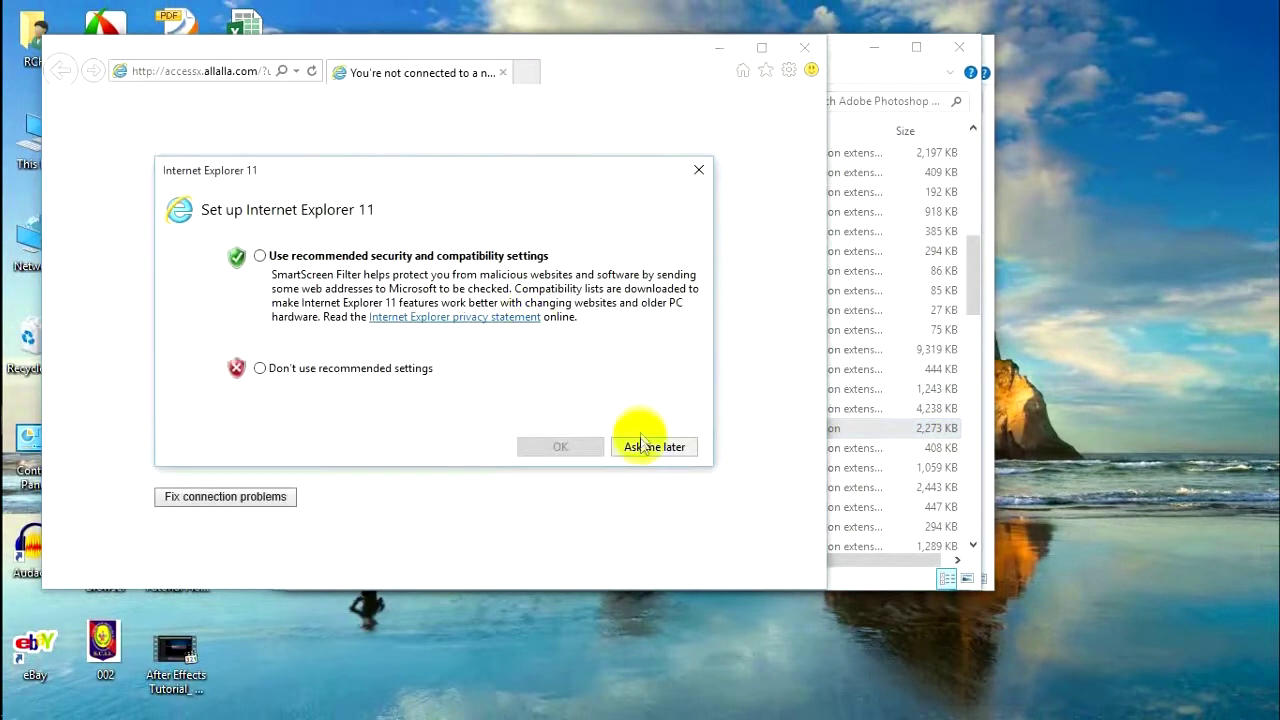
- Postpone the Internet Explorer 11 setup and close the browser and the open folder windows
click(645, 450)
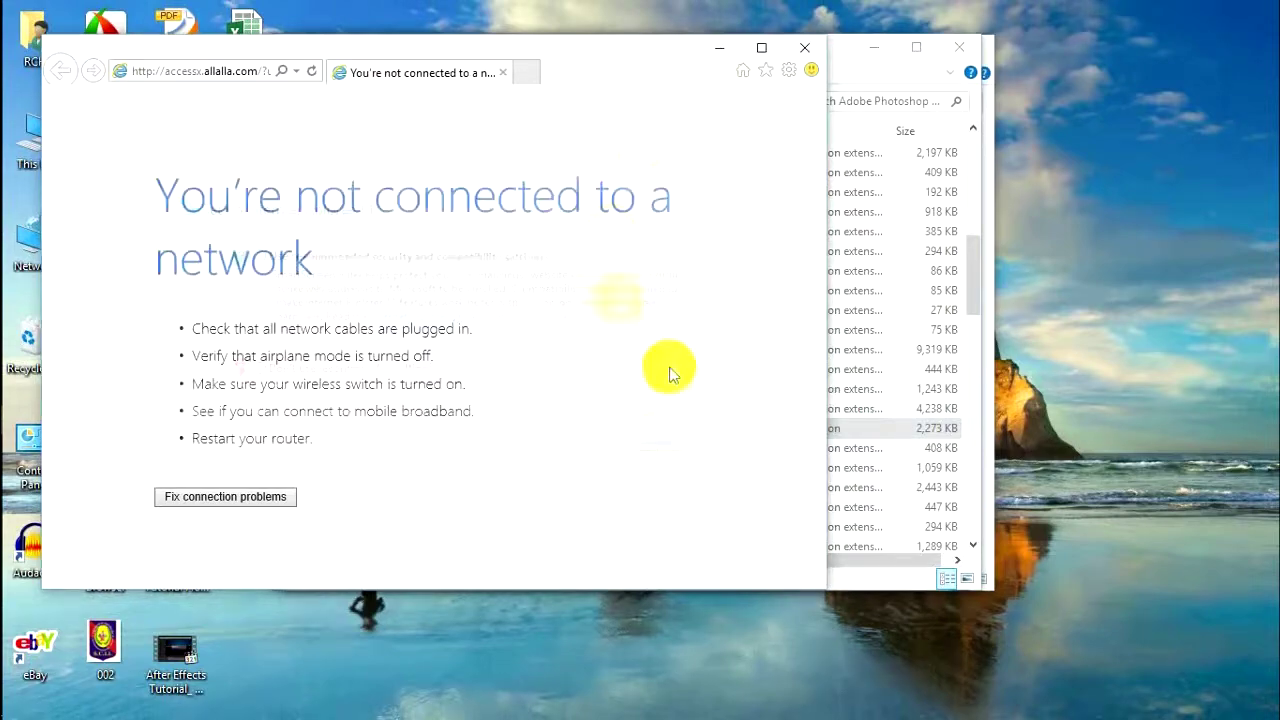
click(807, 50)
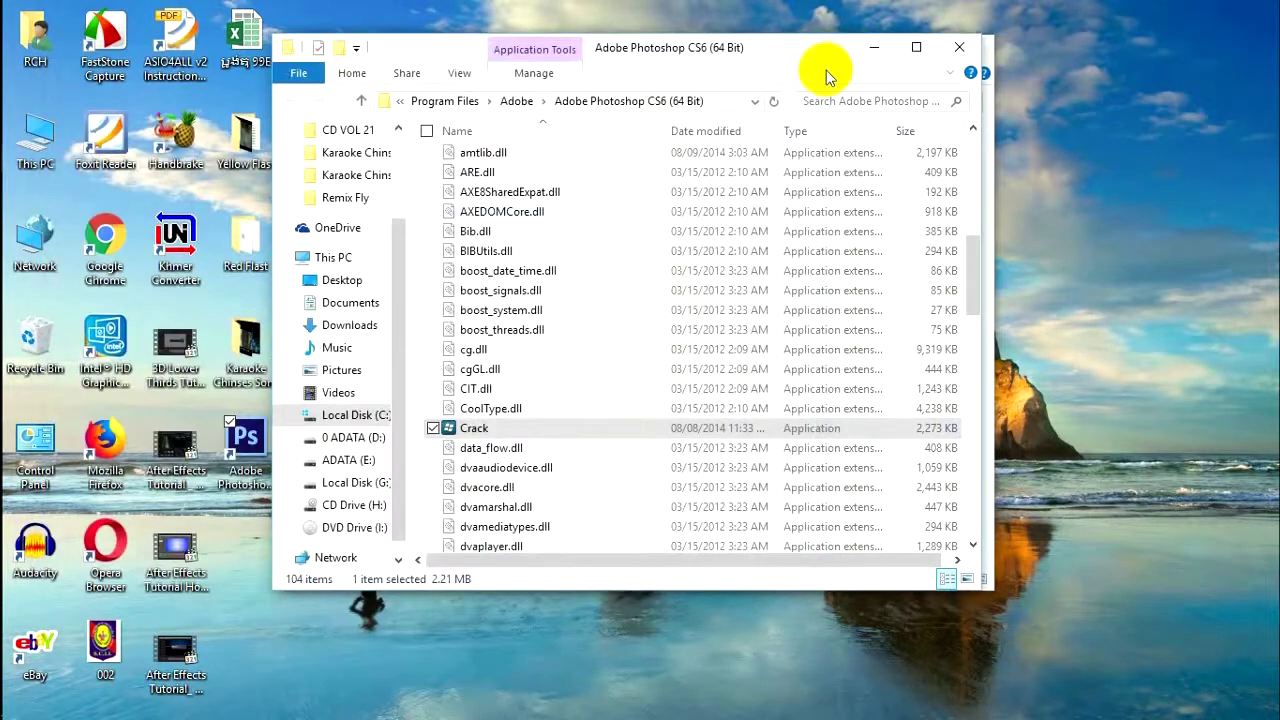
click(959, 47)
click(970, 48)
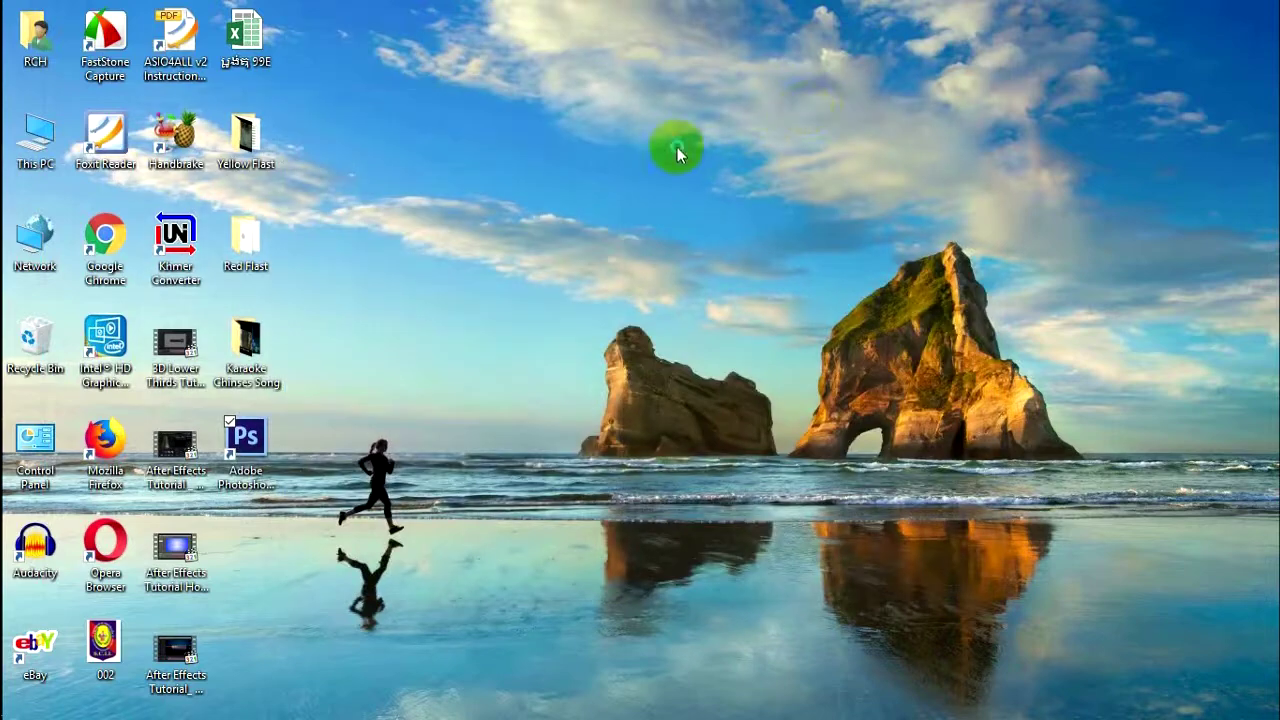
- Refresh the desktop and launch Adobe Photoshop CS6 (64 Bit) from its desktop shortcut
right_click(714, 211)
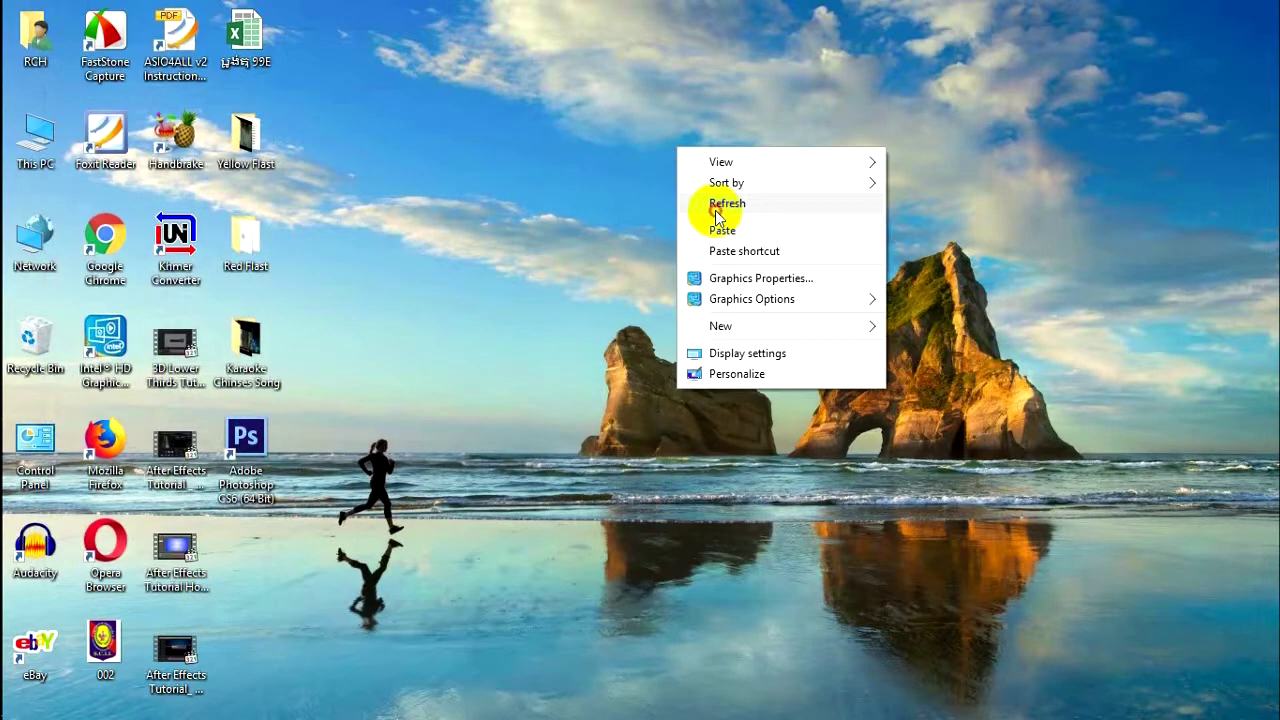
click(716, 200)
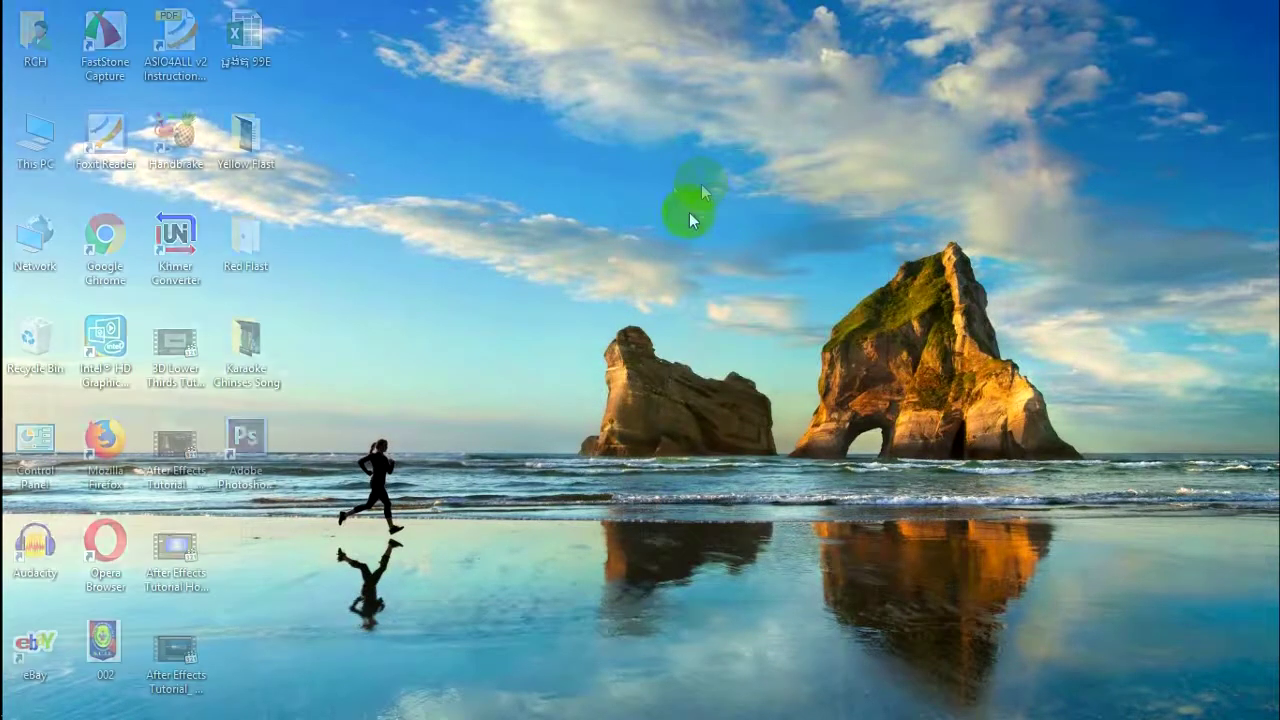
right_click(252, 450)
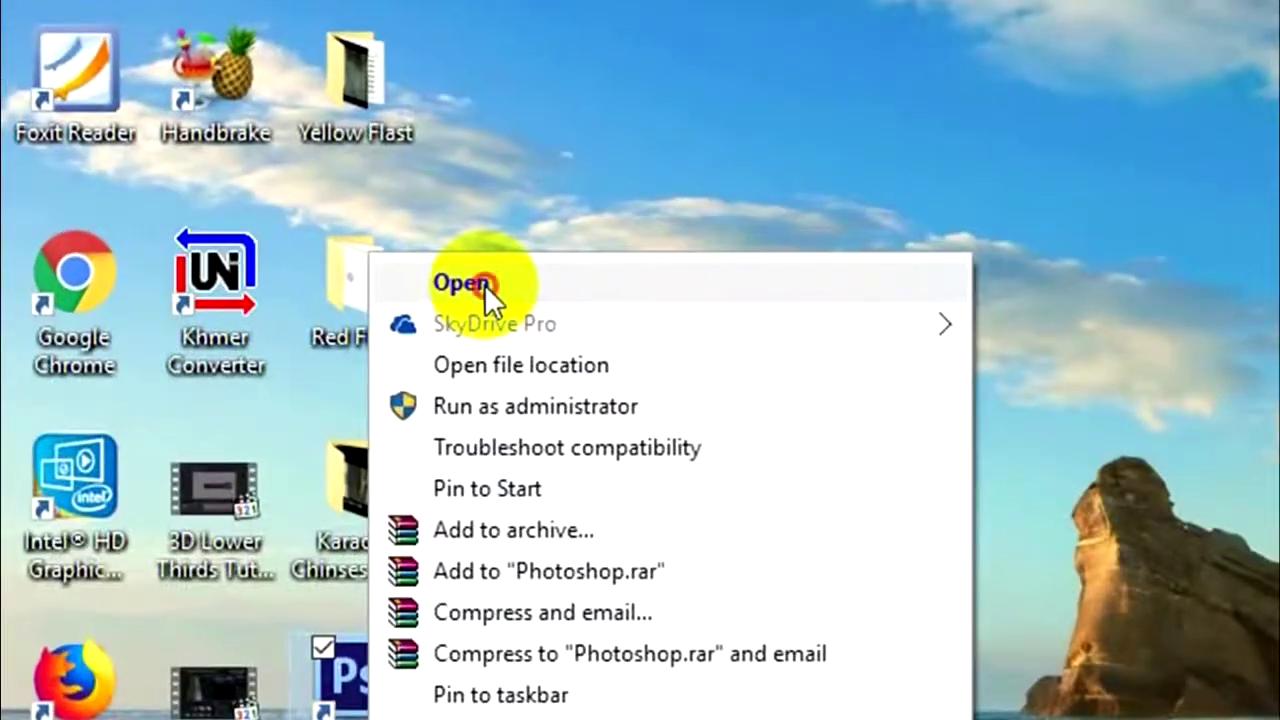
click(310, 242)
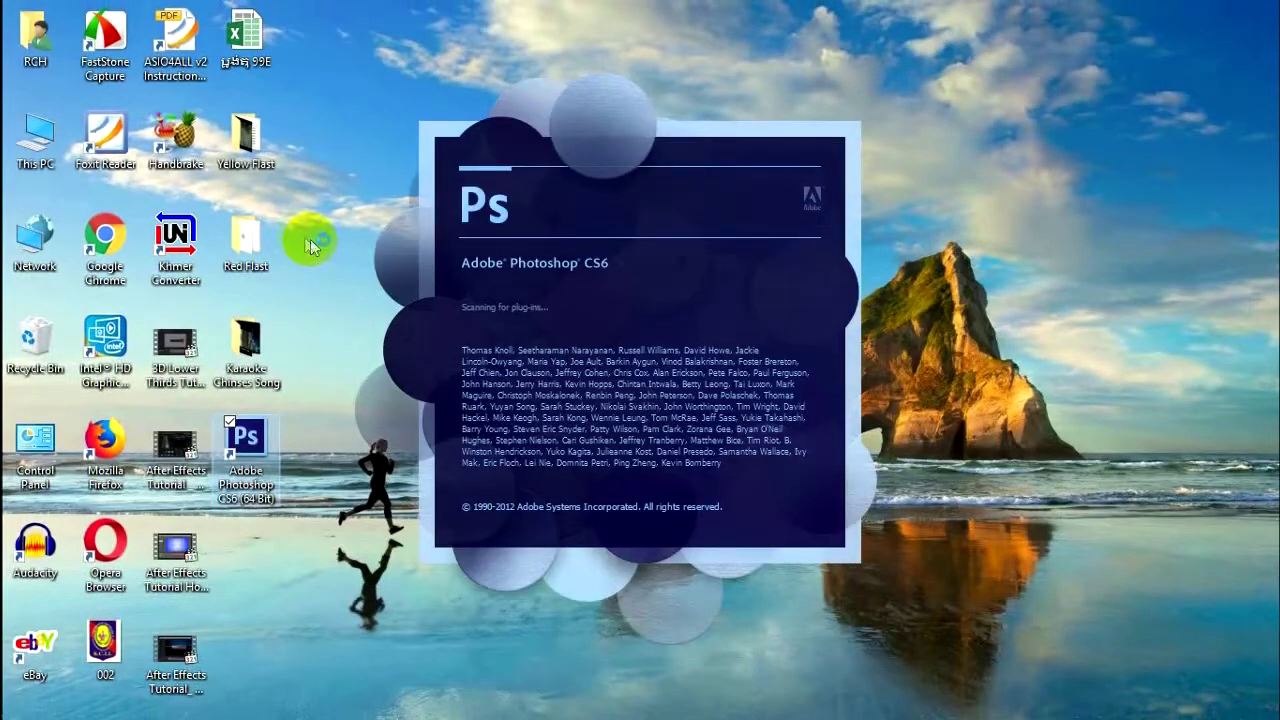
drag(306, 27, 942, 604)
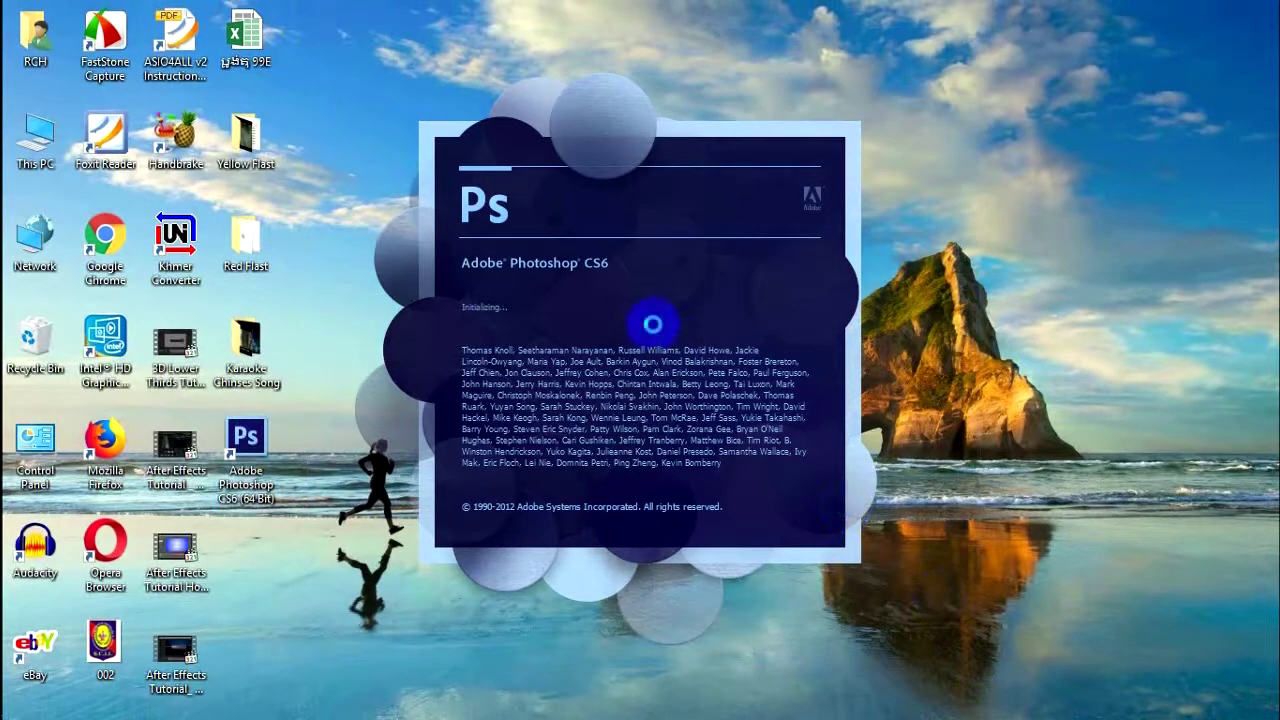